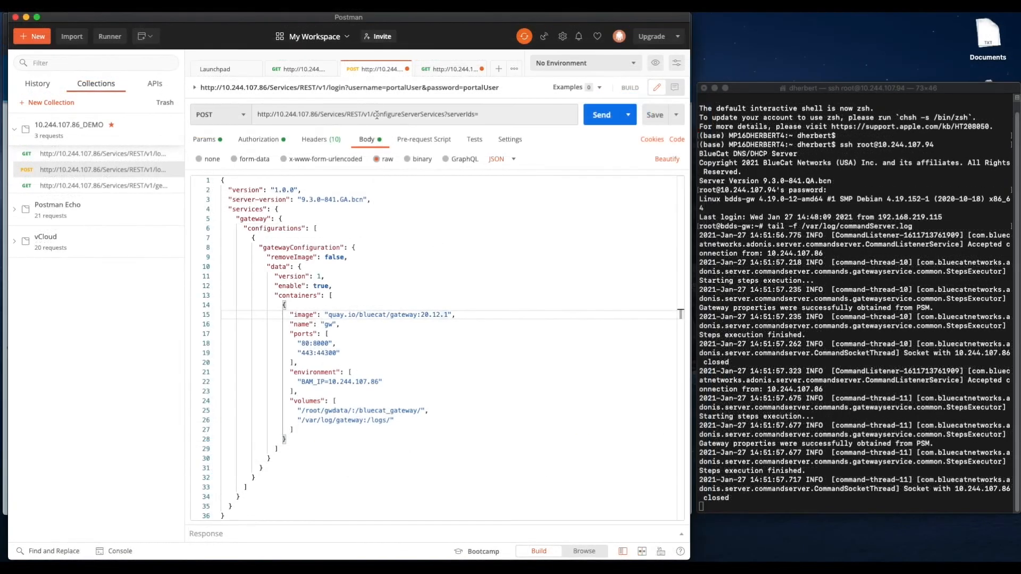
# Step: Review the endpoint names in the configureServerServices POST request and the getServerServices GET request, returning to the POST request's JSON body
pyautogui.moveTo(373, 114); pyautogui.dragTo(442, 114)
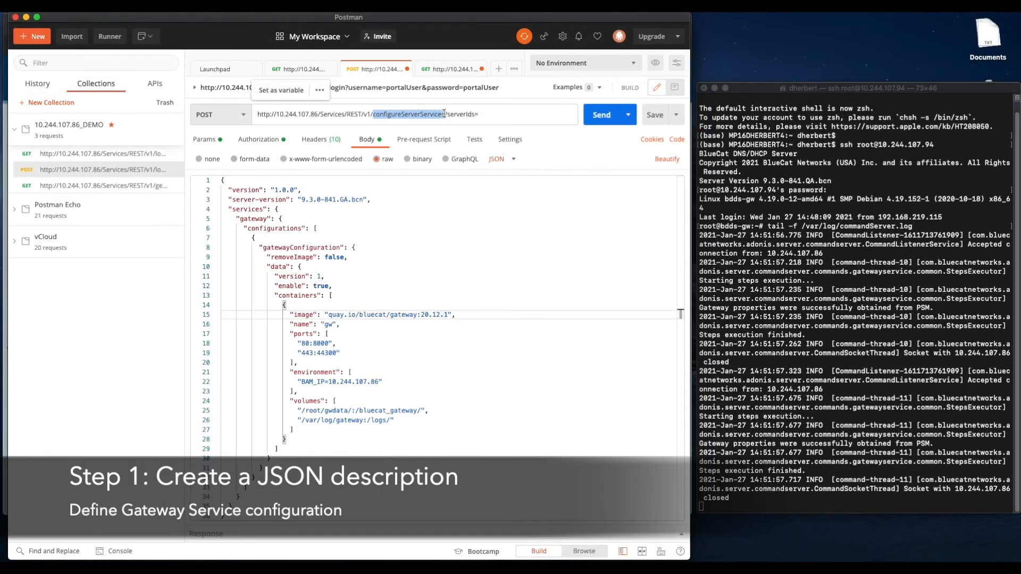
pyautogui.click(446, 75)
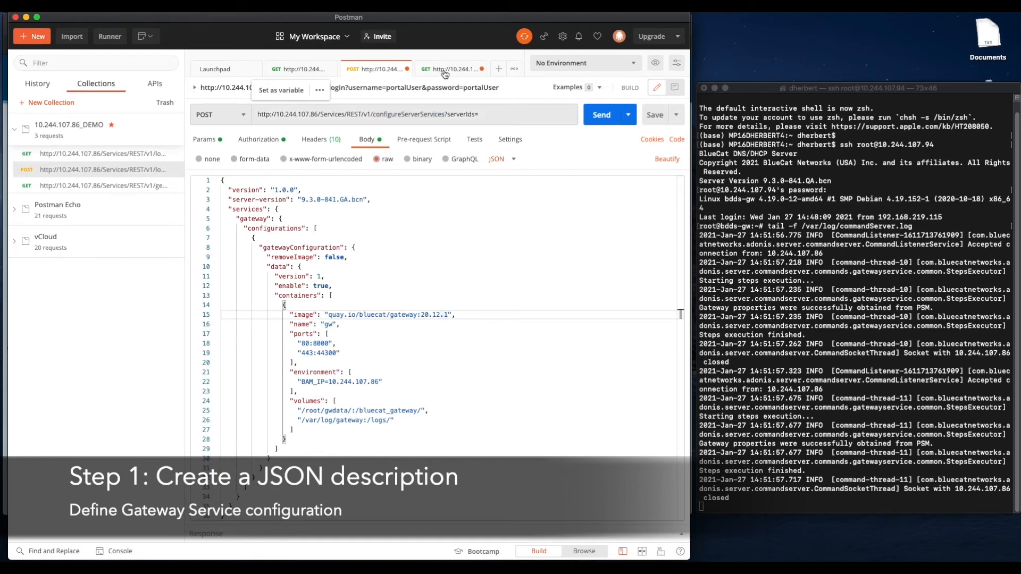
pyautogui.moveTo(373, 114); pyautogui.dragTo(419, 114)
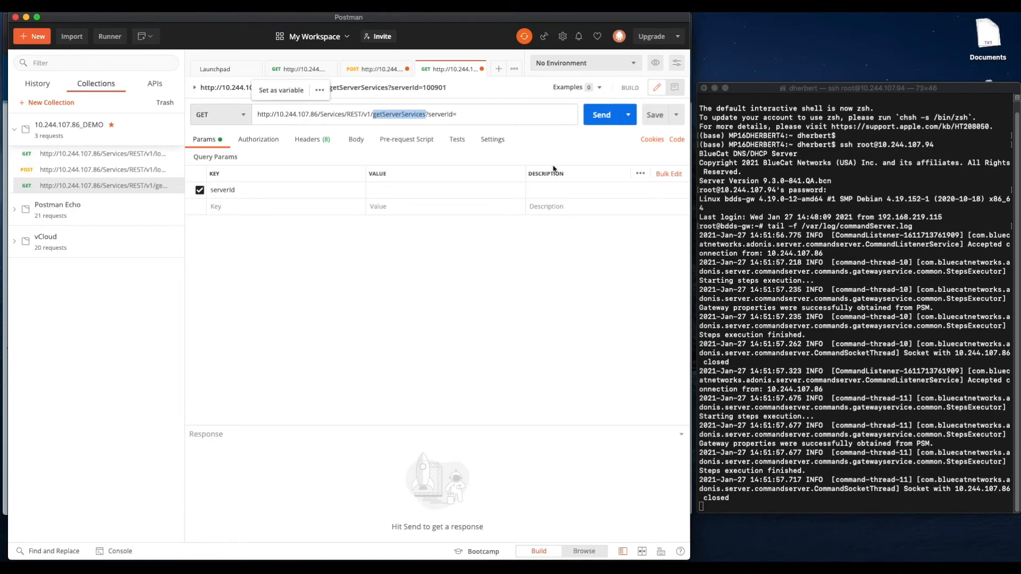
pyautogui.click(365, 69)
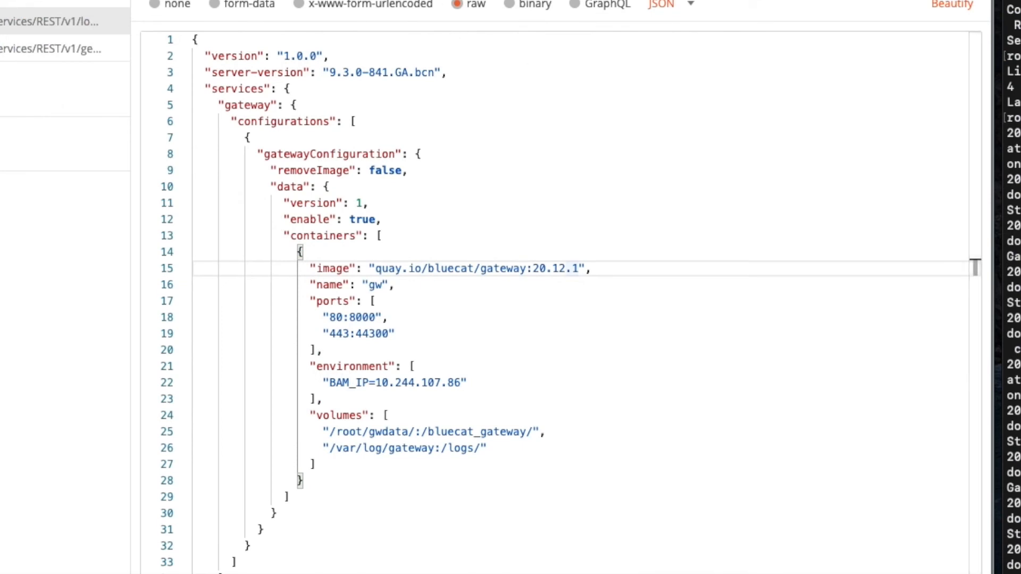
# Step: Set the container image in the JSON body to quay.io/bluecat/aws_cloud_discovery_visibility:20.2.1
pyautogui.click(650, 188)
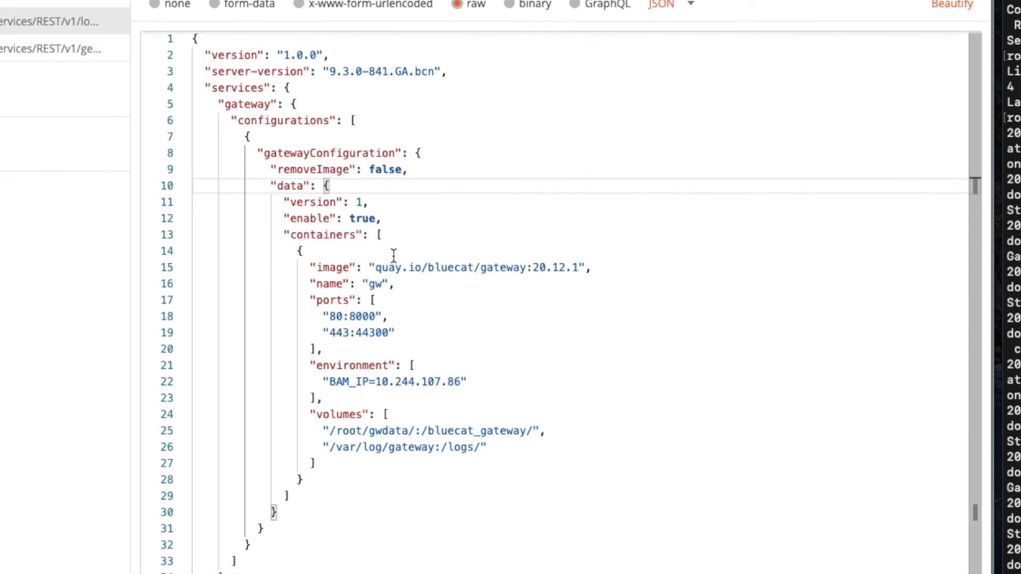
pyautogui.doubleClick(363, 219)
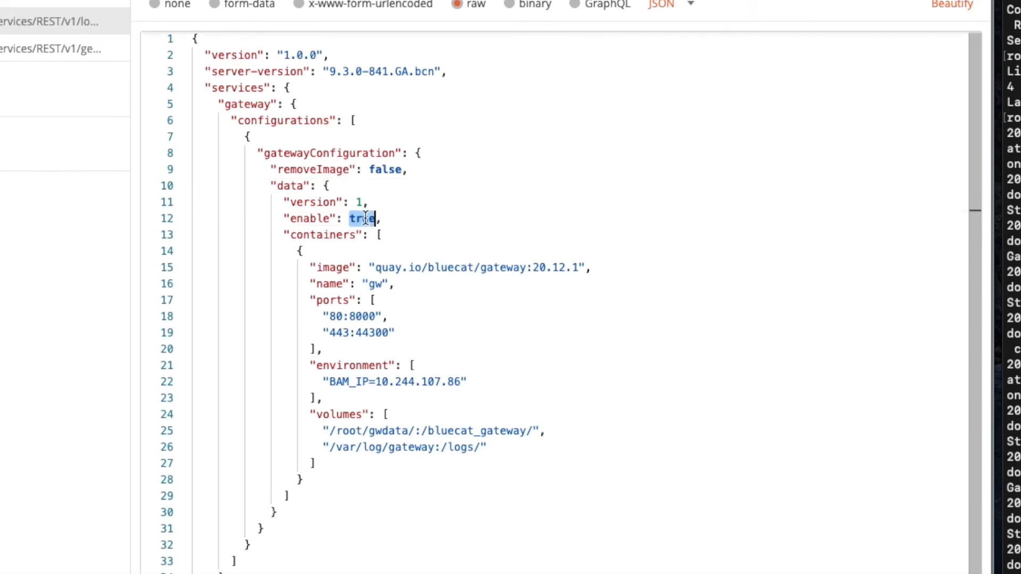
pyautogui.click(381, 219)
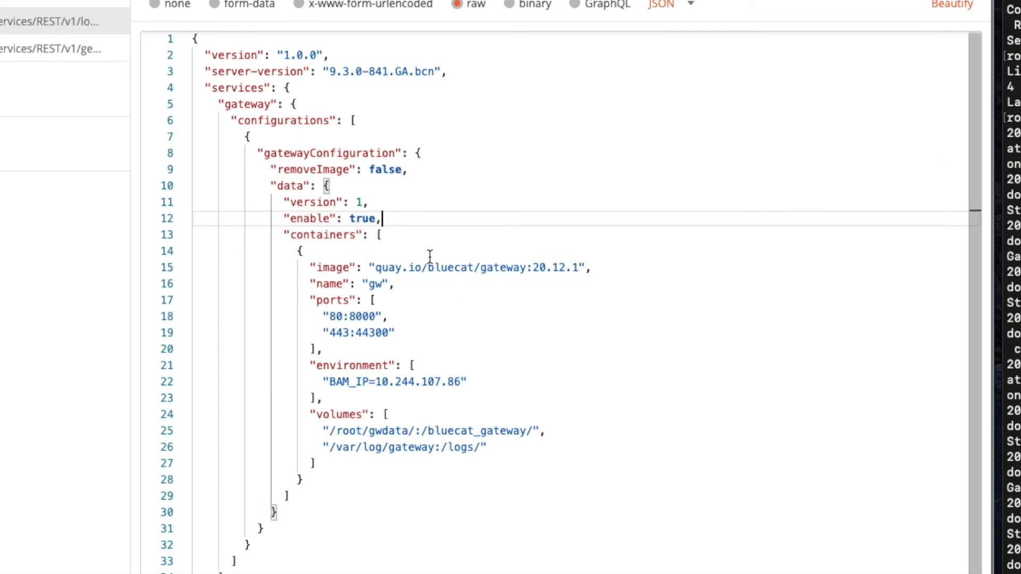
pyautogui.moveTo(579, 267); pyautogui.dragTo(375, 267)
pyautogui.write('quay.io/bluecat/aws_cloud_discovery_visibility:20.2.1')
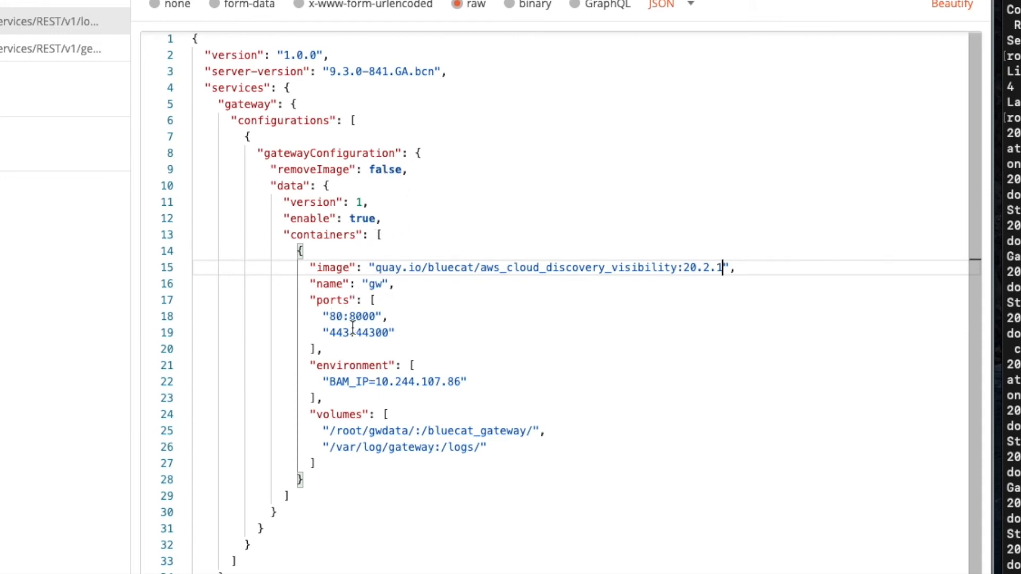
# Step: Review the BAM_IP environment variable and the volumes section of the container configuration
pyautogui.moveTo(336, 383); pyautogui.dragTo(469, 384)
pyautogui.click(490, 385)
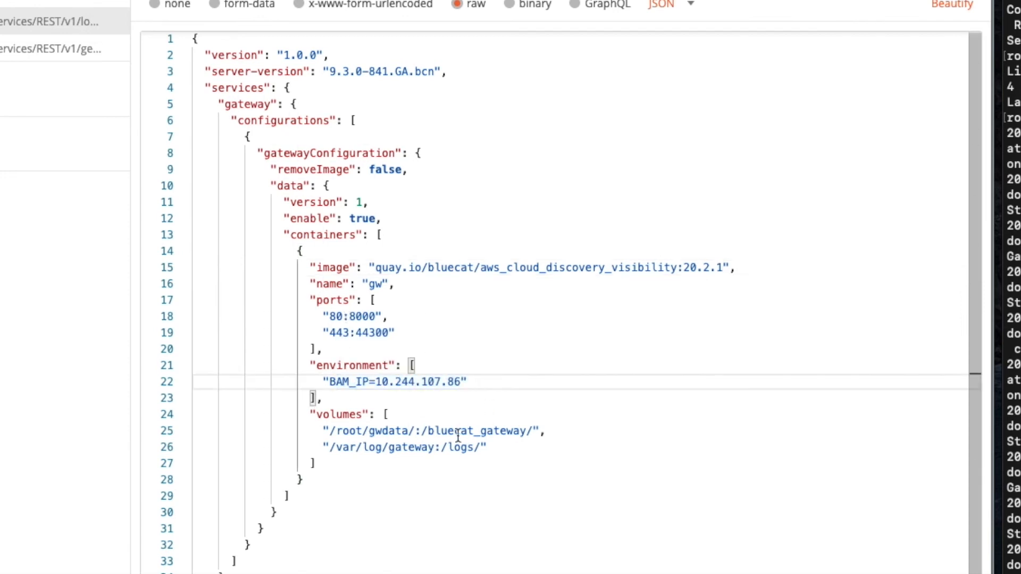
pyautogui.moveTo(321, 421); pyautogui.dragTo(366, 420)
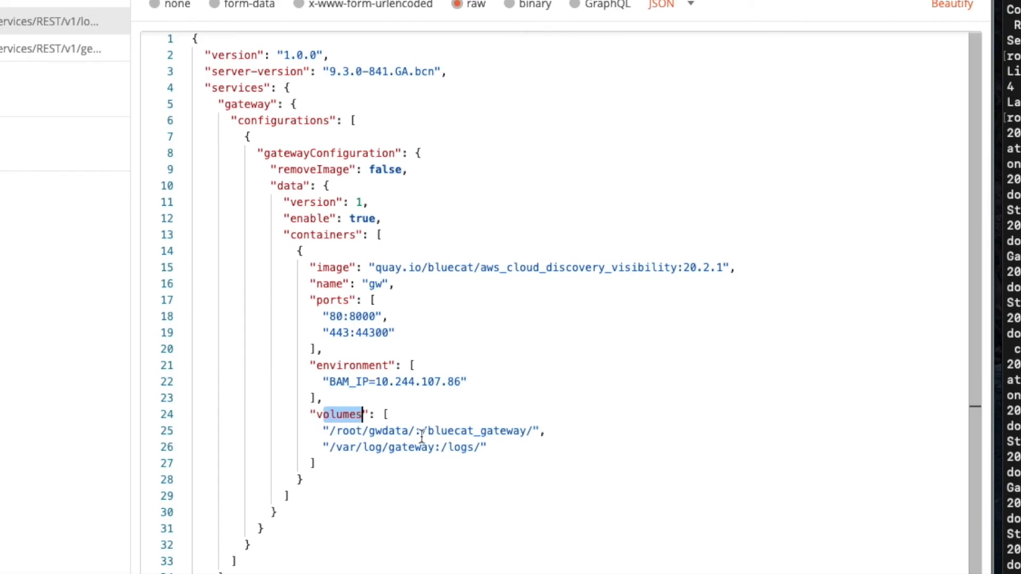
pyautogui.click(525, 463)
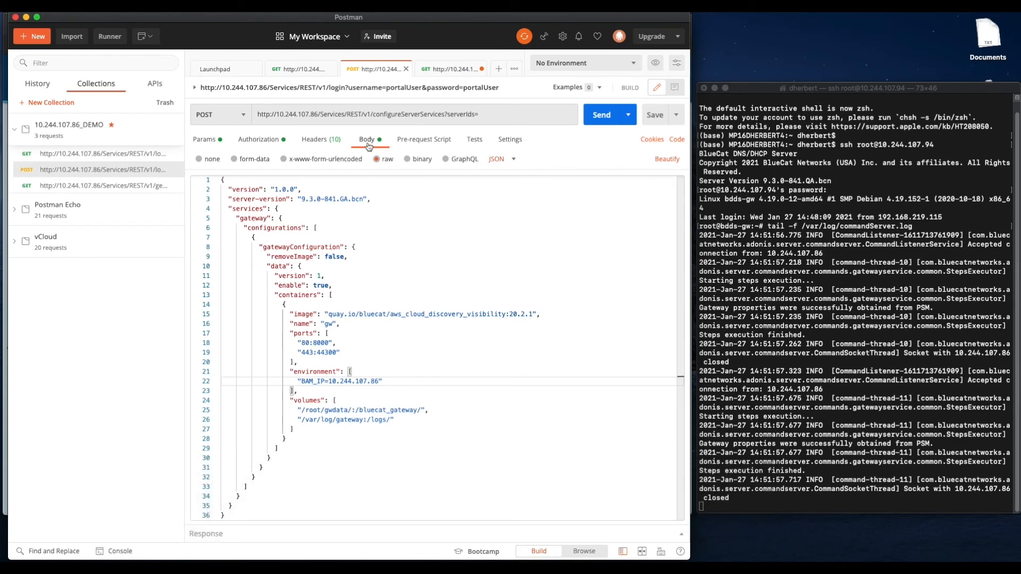
# Step: Switch to BlueCat Address Manager and copy the object ID from the details of the bdds-gw server
pyautogui.click(205, 139)
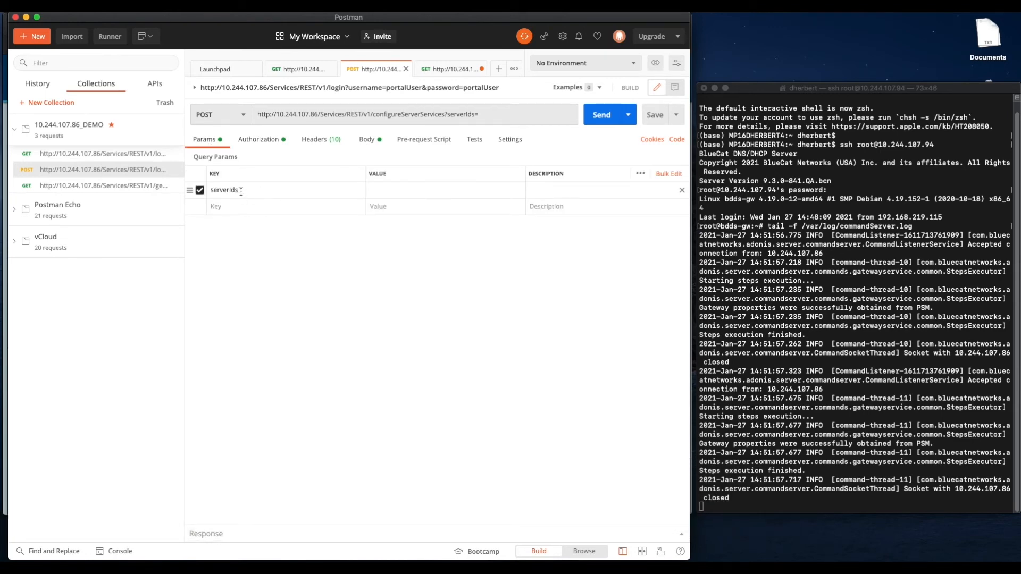
pyautogui.press('super+Tab')
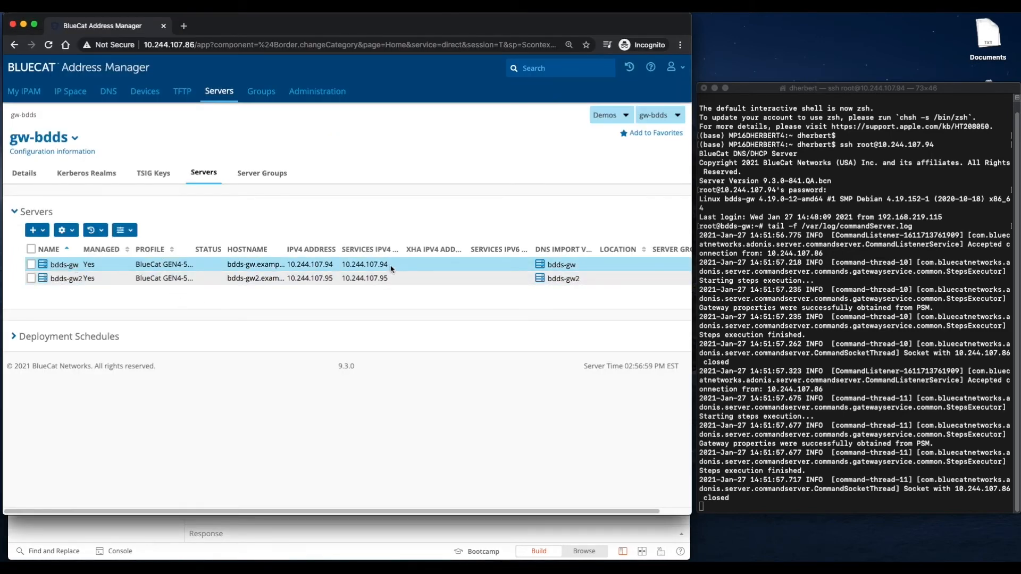
pyautogui.click(62, 265)
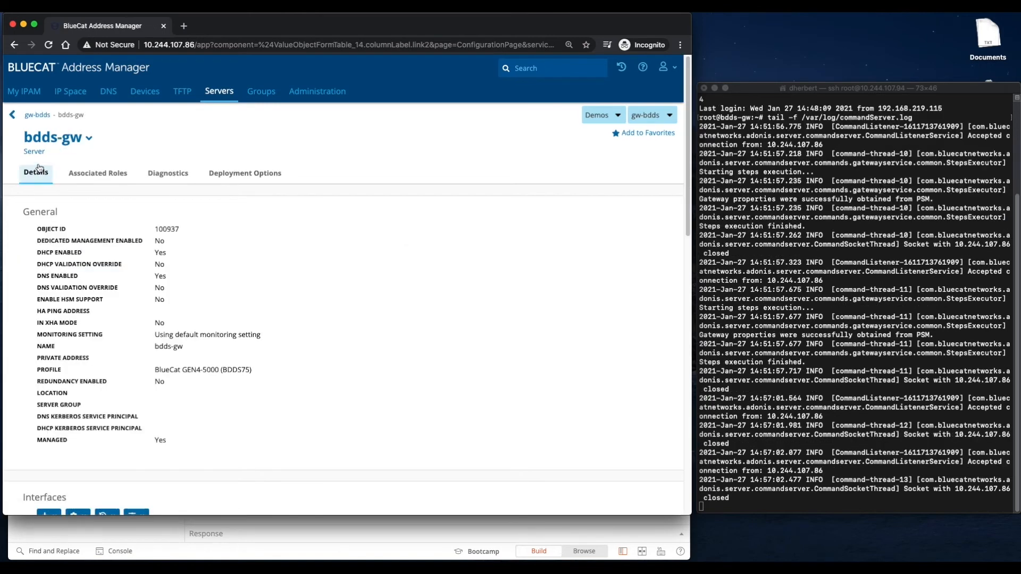
pyautogui.moveTo(179, 233); pyautogui.dragTo(38, 227)
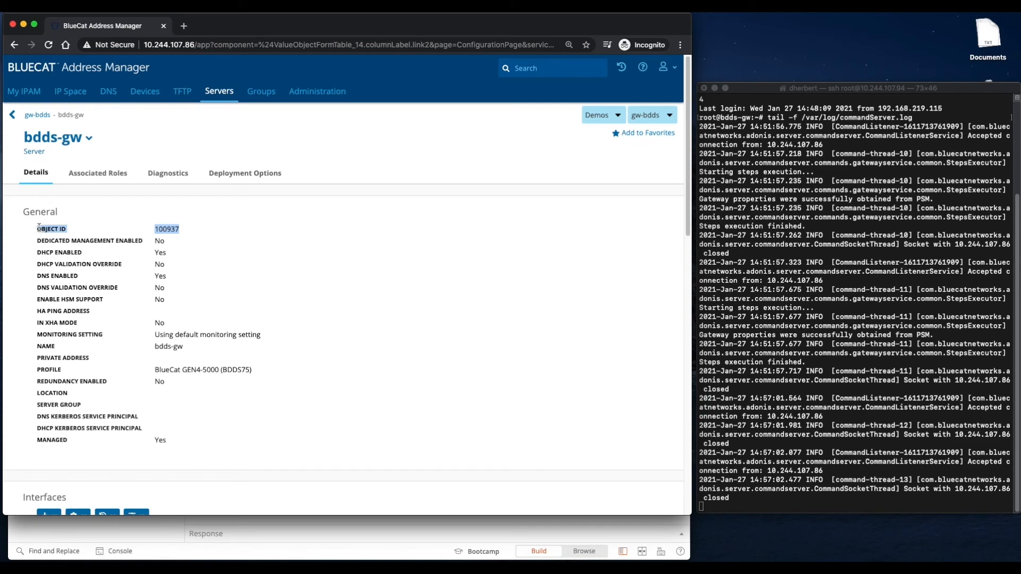
pyautogui.click(298, 261)
pyautogui.doubleClick(170, 229)
pyautogui.press('super+c')
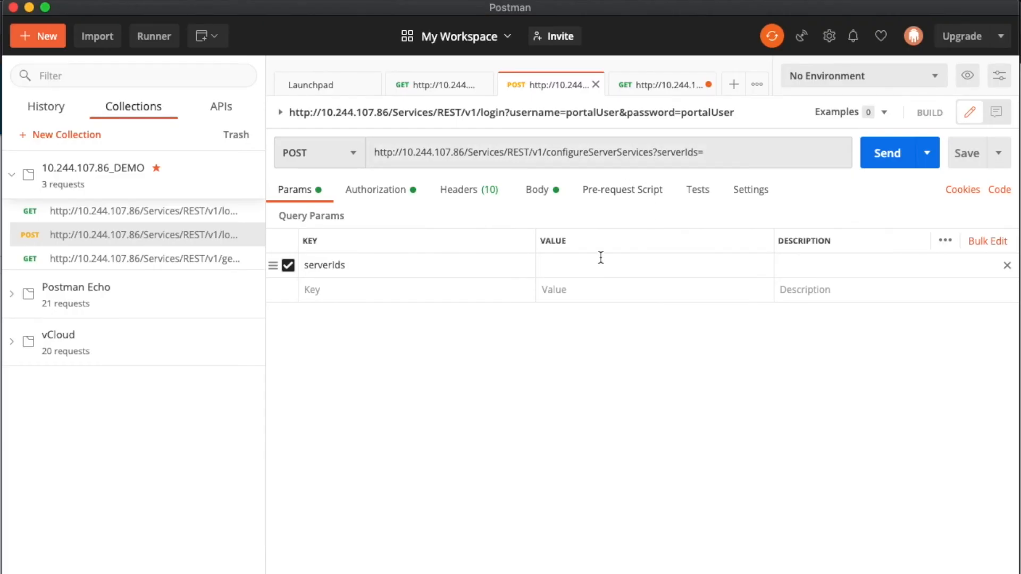
# Step: Back in Postman, set the serverIds parameter of the configureServerServices request to 100937 and save the request
pyautogui.click(599, 261)
pyautogui.press('super+v')
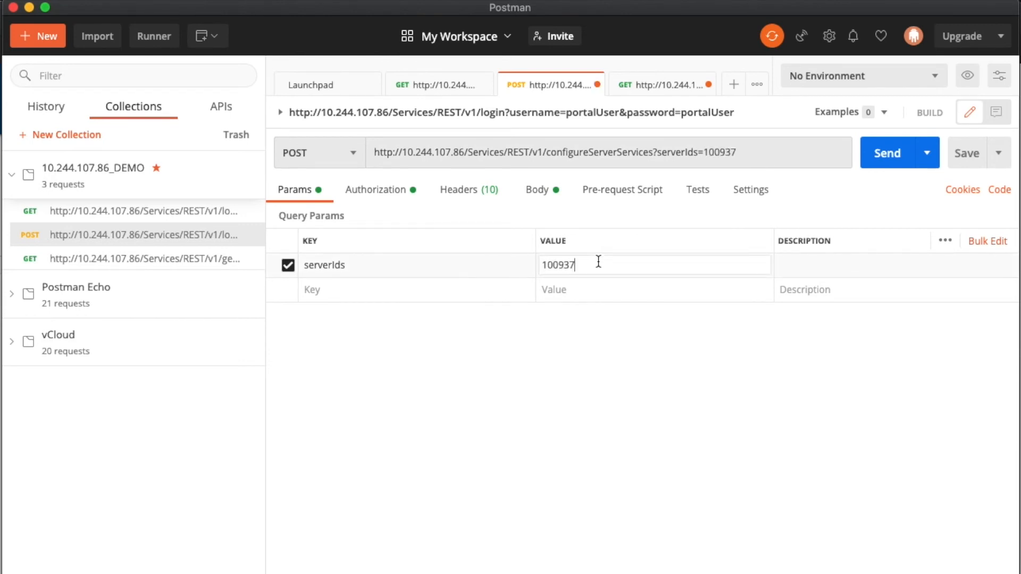
pyautogui.click(972, 158)
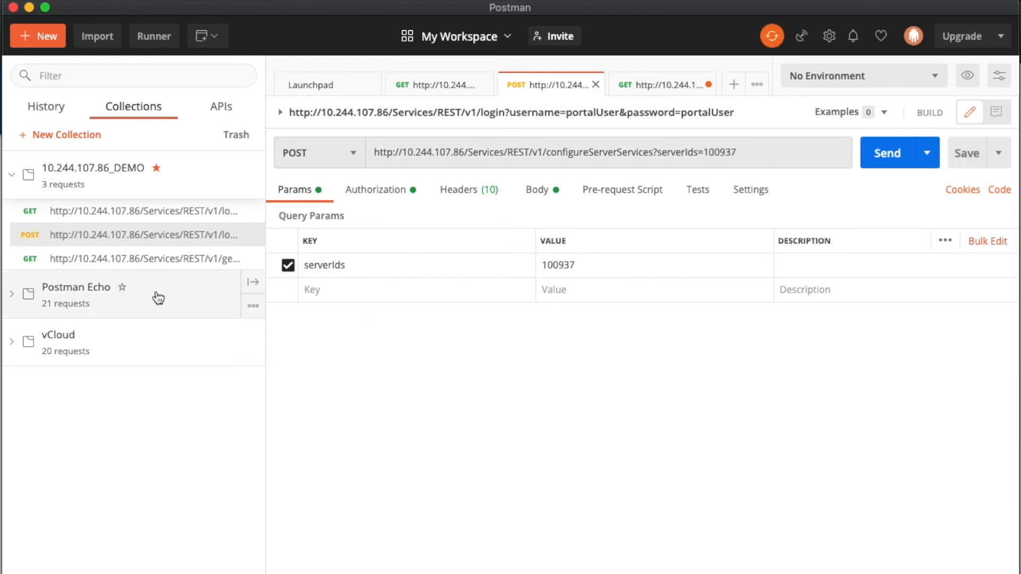
# Step: Set the serverId parameter of the getServerServices request to 100937 and save the request
pyautogui.click(128, 261)
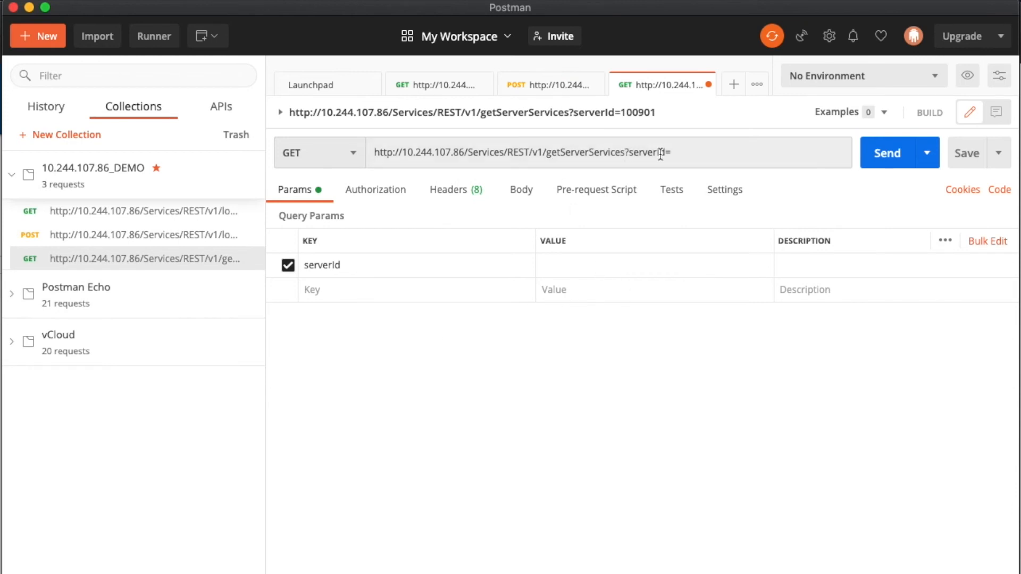
pyautogui.press('super+v')
pyautogui.click(969, 159)
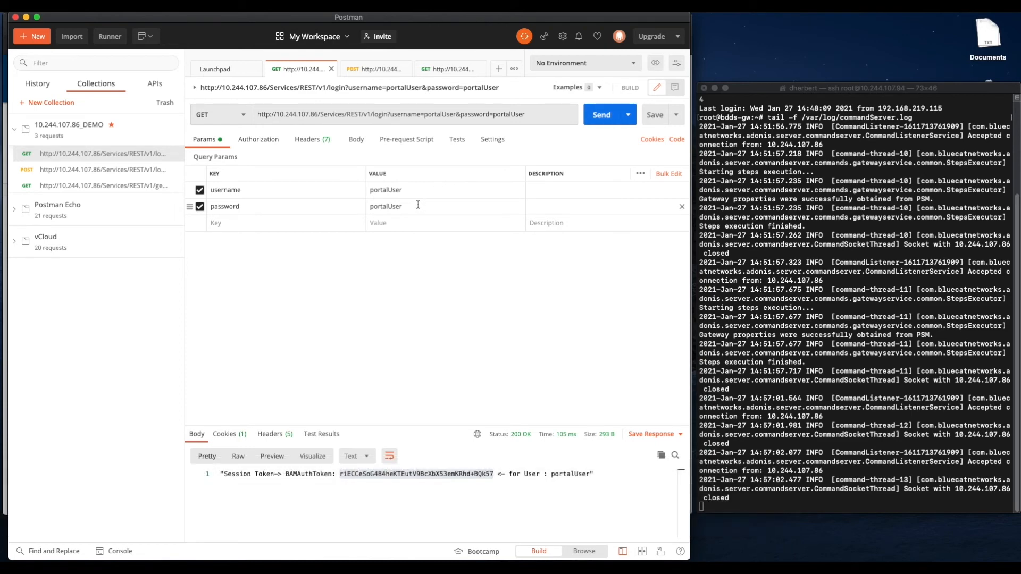
# Step: Check the username parameter of the login GET request and send the request to obtain a session token
pyautogui.click(369, 190)
pyautogui.moveTo(370, 190); pyautogui.dragTo(410, 189)
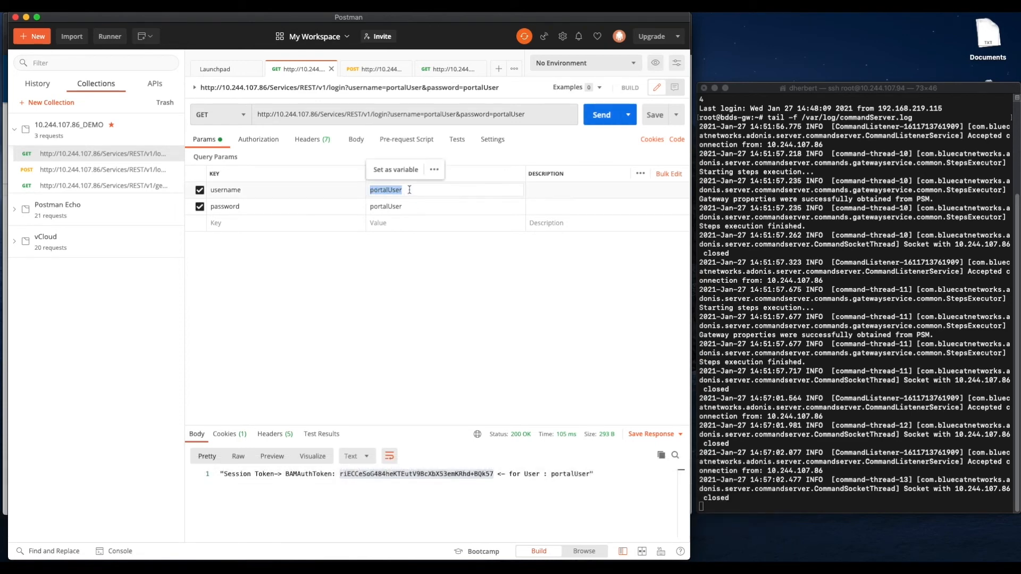
pyautogui.click(502, 274)
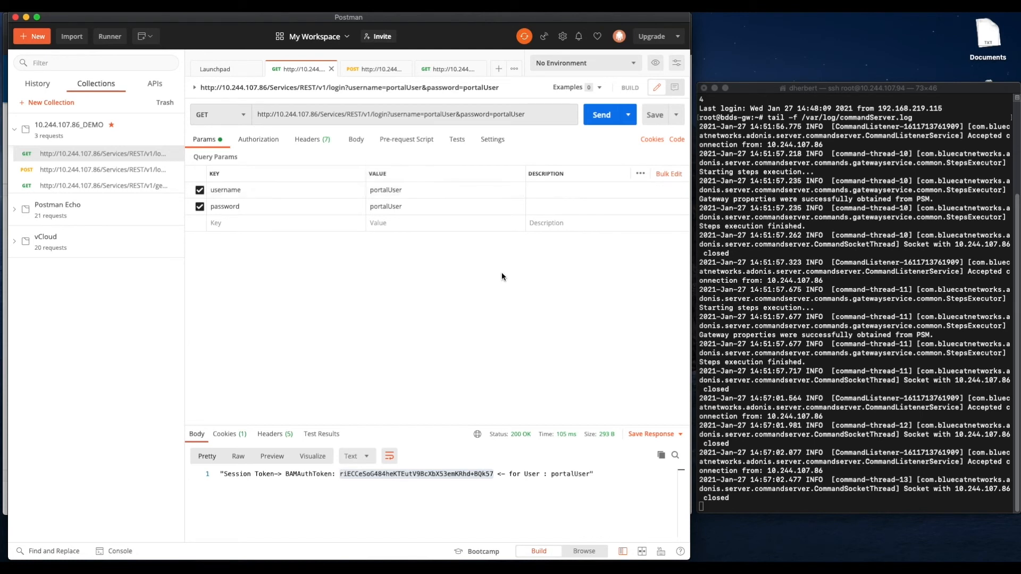
pyautogui.click(597, 117)
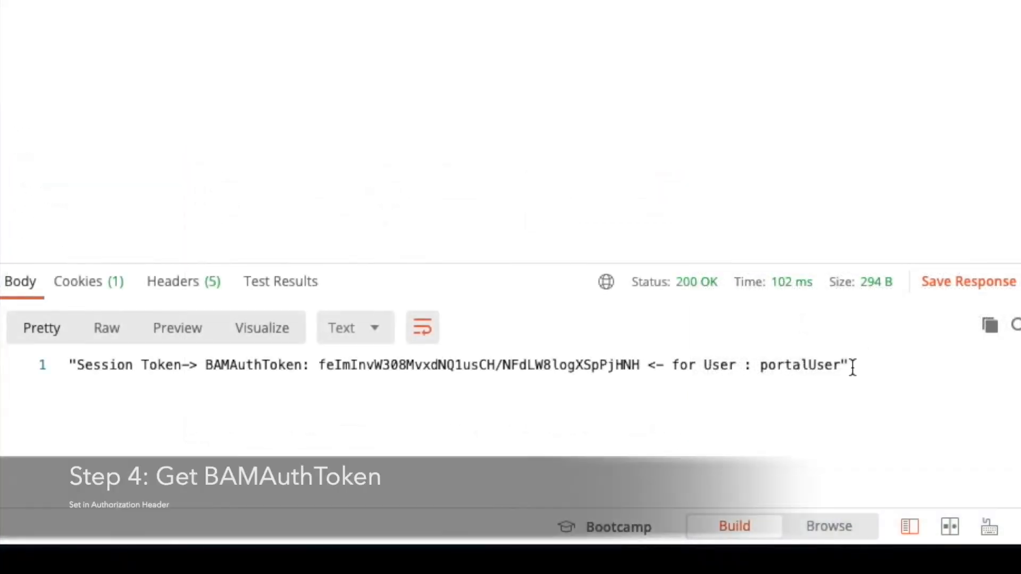
# Step: Copy only the BAMAuthToken value from the login response body
pyautogui.moveTo(596, 474); pyautogui.dragTo(475, 475)
pyautogui.moveTo(601, 368); pyautogui.dragTo(206, 367)
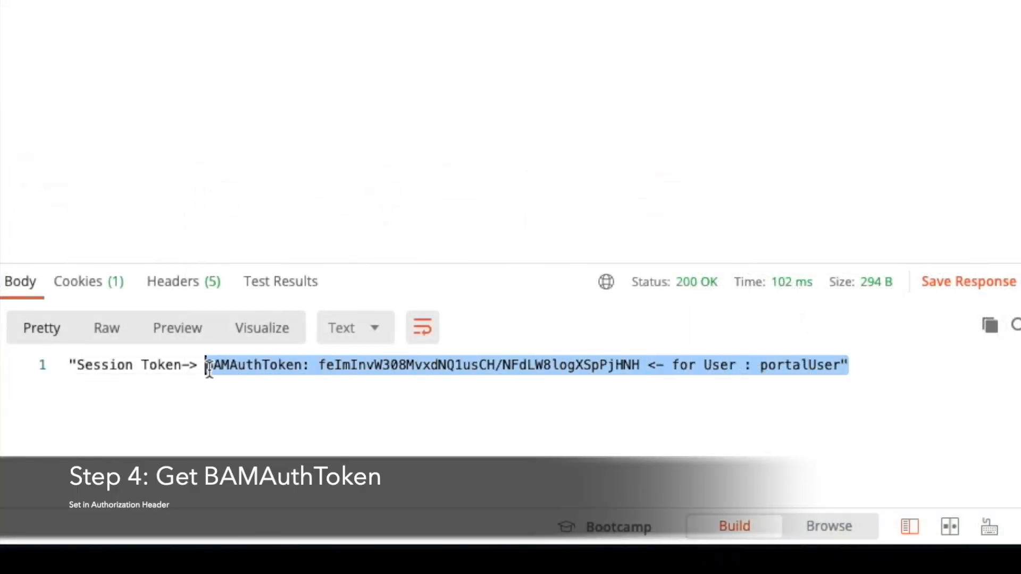
pyautogui.click(565, 439)
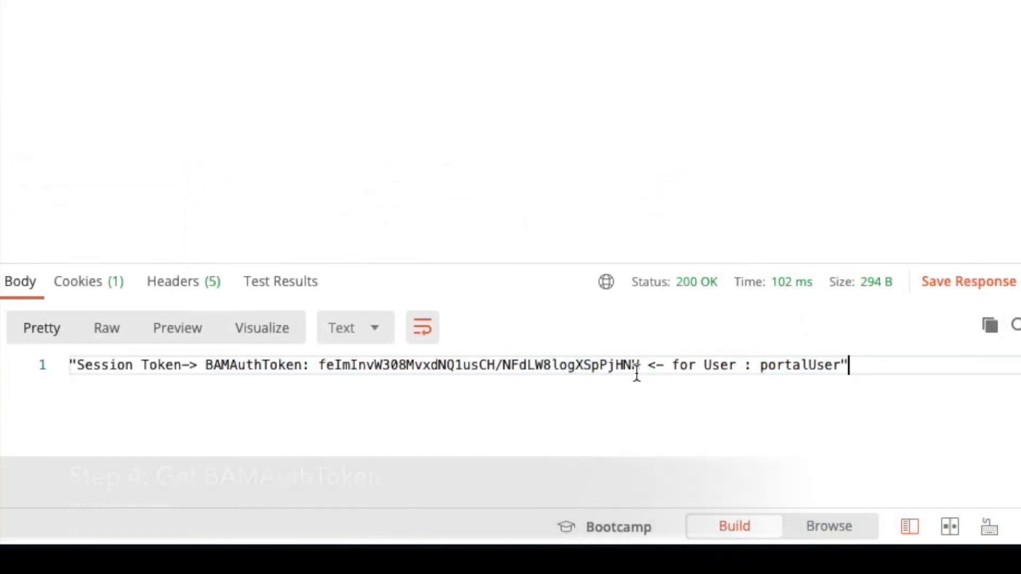
pyautogui.moveTo(640, 366); pyautogui.dragTo(318, 365)
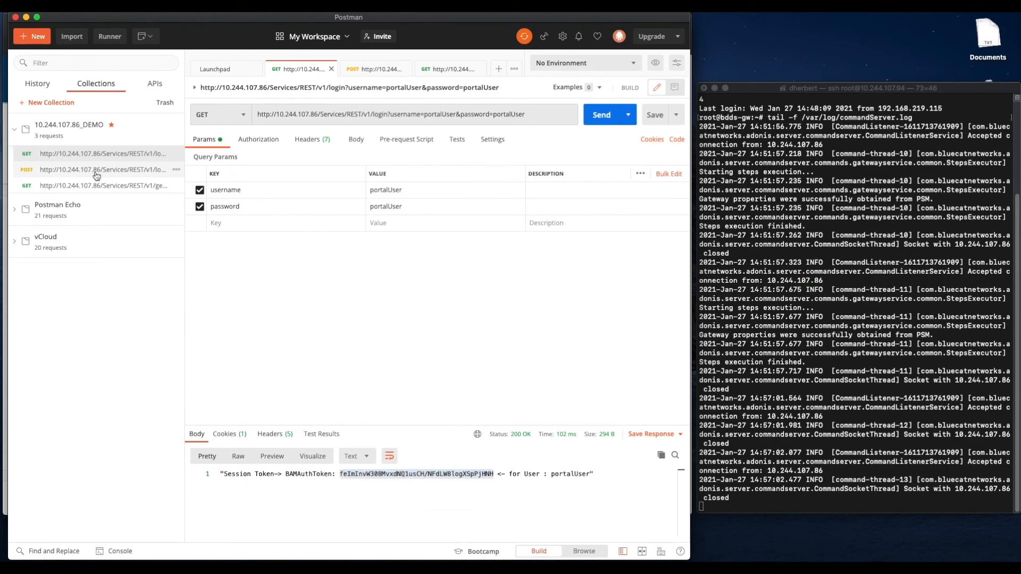
# Step: Replace the token in the Authorization header of the configureServerServices request with the copied session token and save the request
pyautogui.click(96, 170)
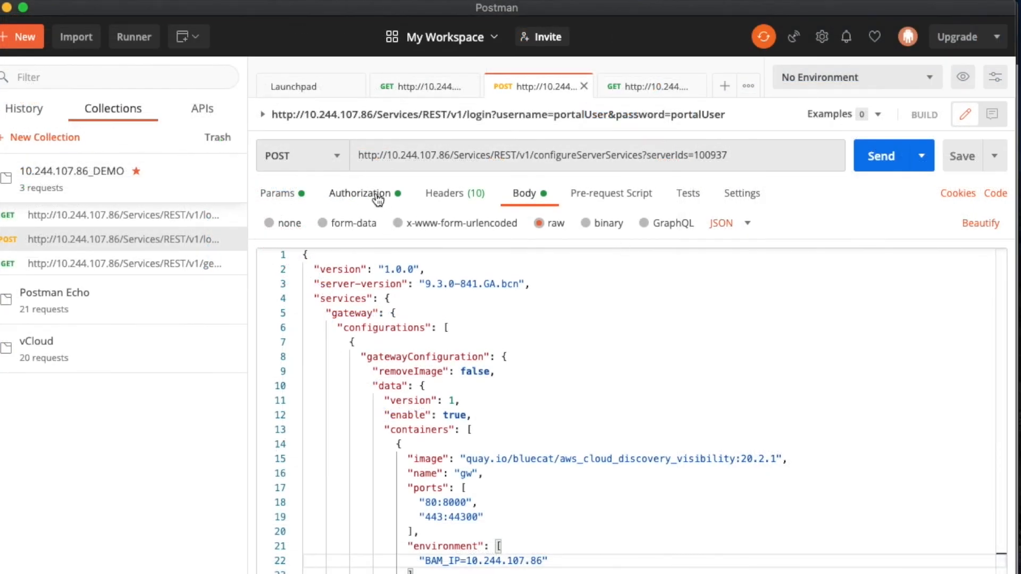
pyautogui.click(434, 195)
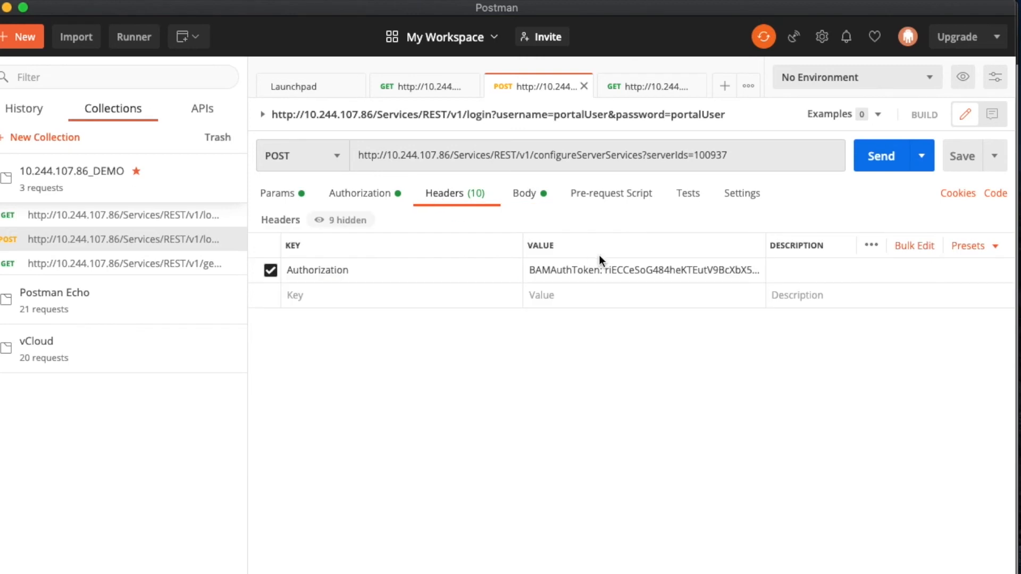
pyautogui.click(647, 273)
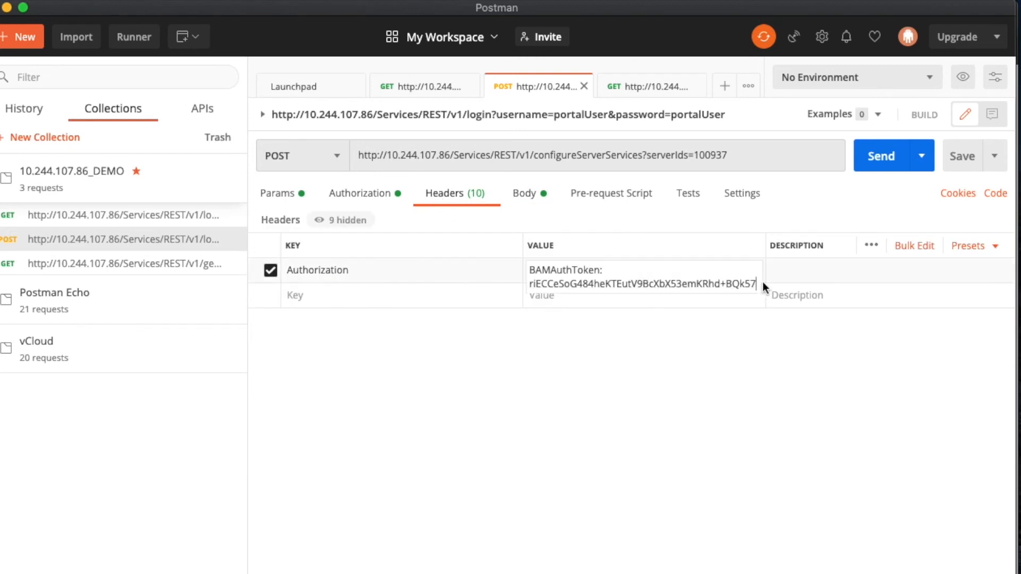
pyautogui.moveTo(761, 282); pyautogui.dragTo(533, 282)
pyautogui.press('super+v')
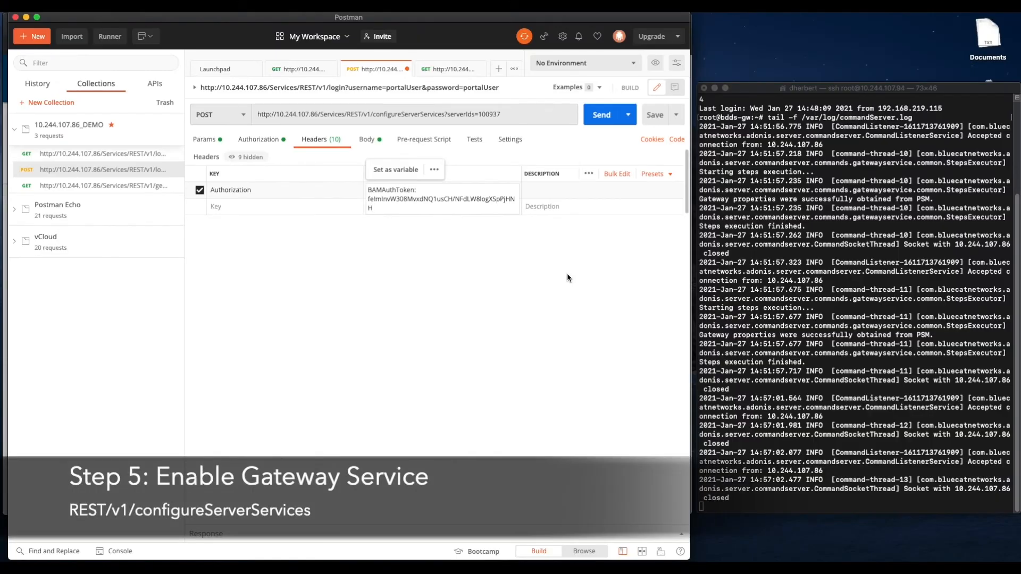
pyautogui.click(655, 115)
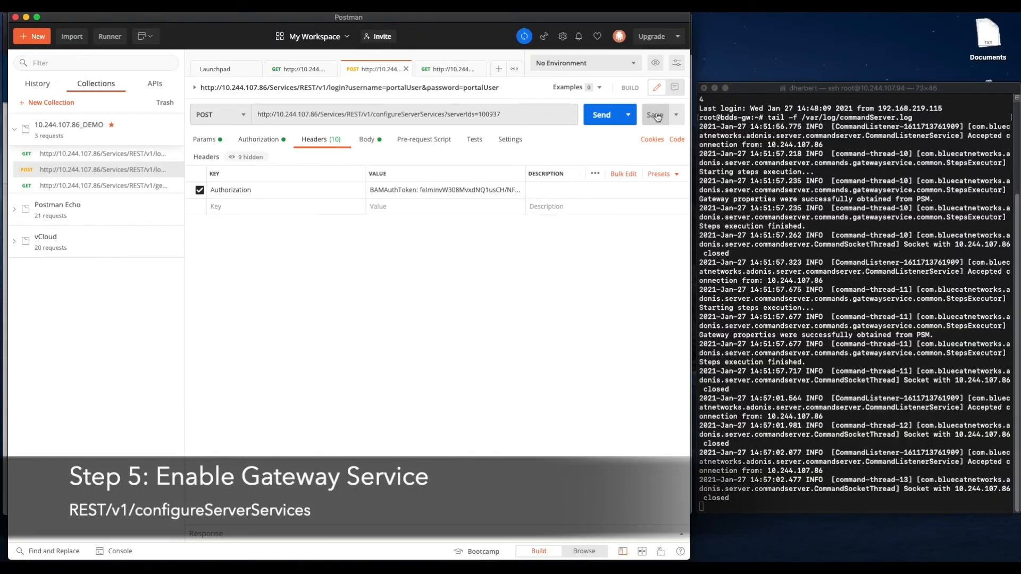
# Step: Send the configureServerServices request and expand the response area to examine the status and the returned identifier
pyautogui.click(603, 116)
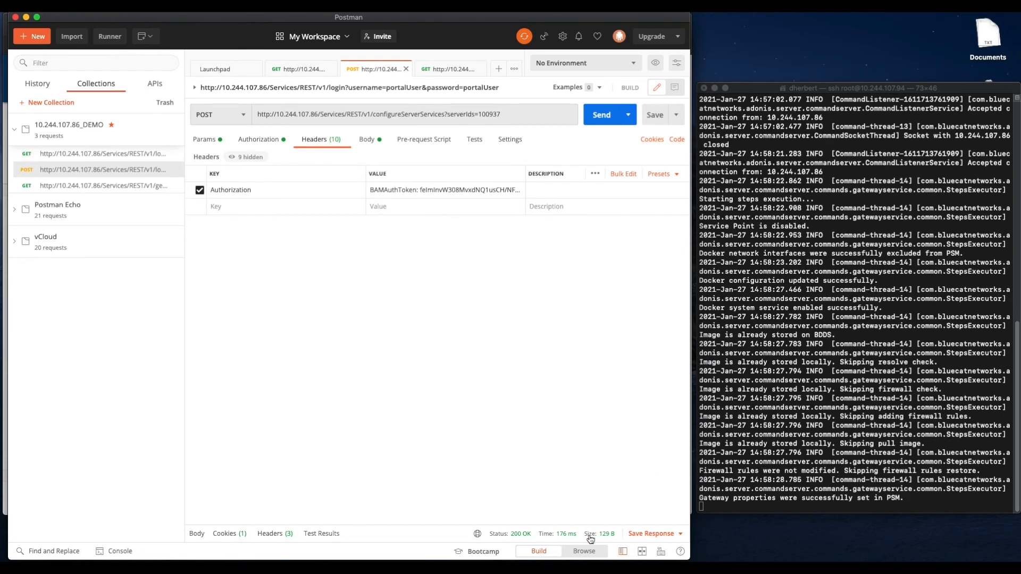
pyautogui.moveTo(417, 517); pyautogui.dragTo(413, 447)
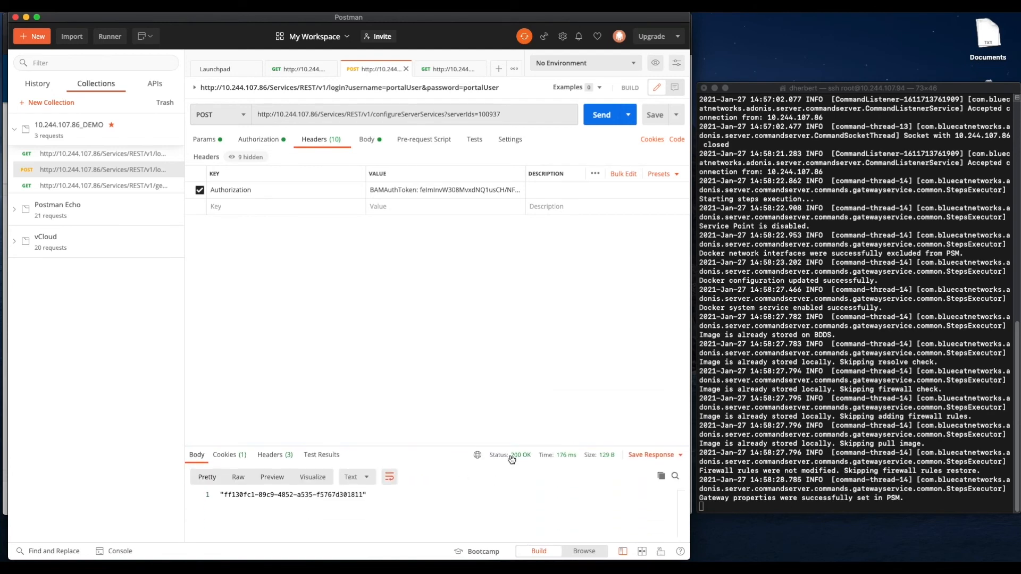
pyautogui.moveTo(526, 463)
pyautogui.moveTo(363, 496); pyautogui.dragTo(234, 493)
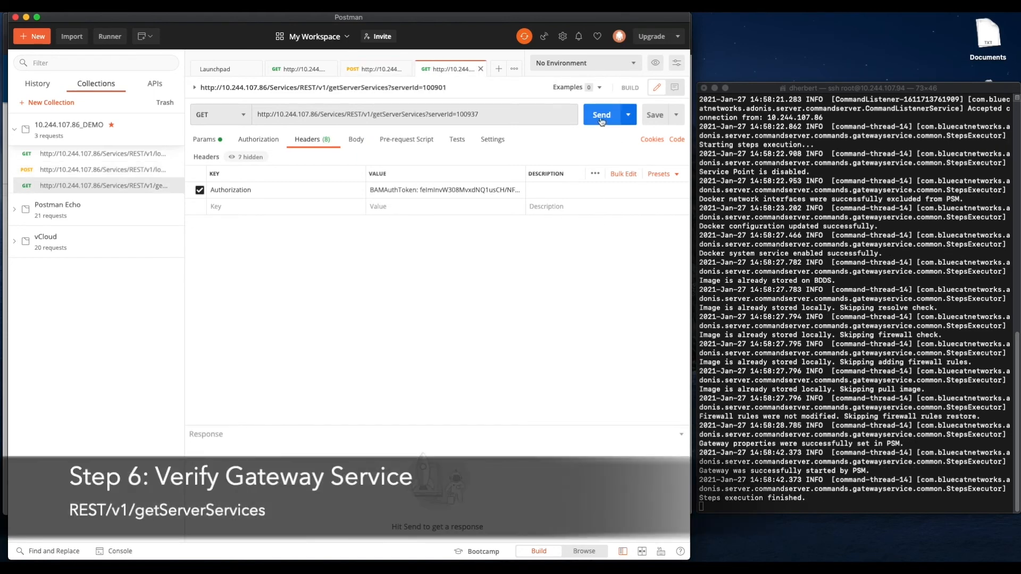
# Step: Send the getServerServices request for server 100937 to verify the Gateway service
pyautogui.click(601, 116)
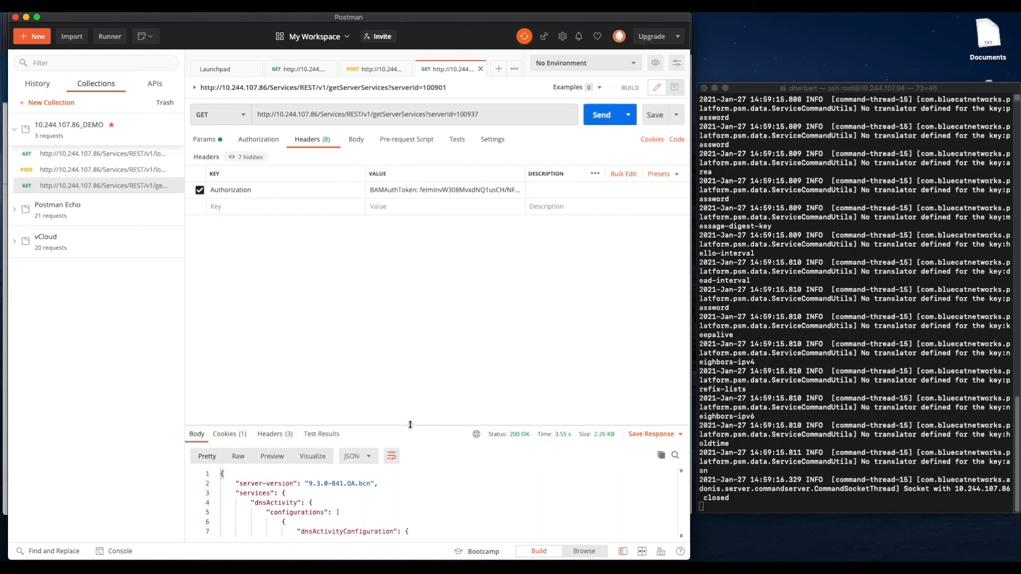
# Step: Expand the getServerServices response and look through its JSON body down to the gateway section
pyautogui.moveTo(411, 426); pyautogui.dragTo(415, 215)
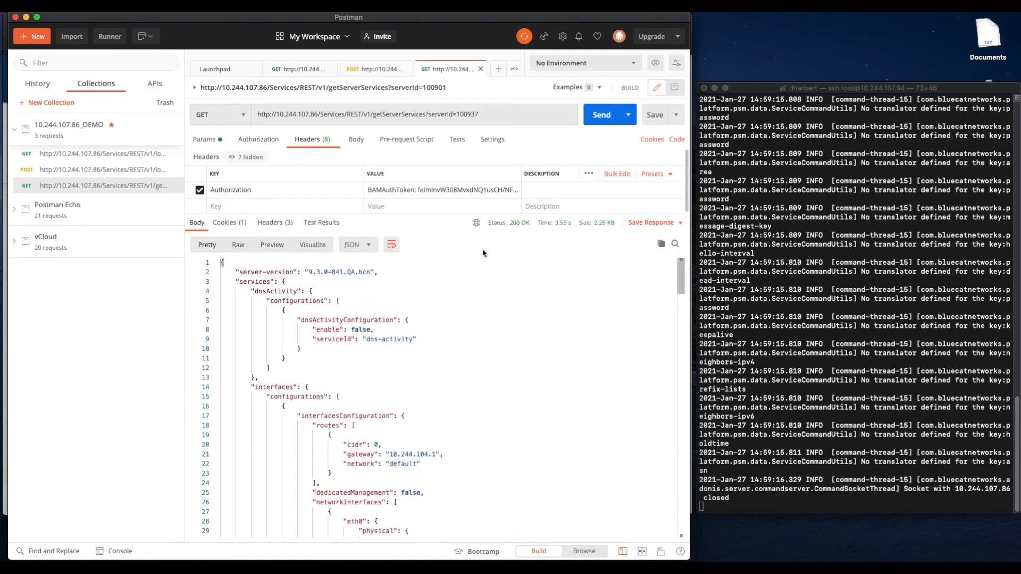
pyautogui.moveTo(520, 228)
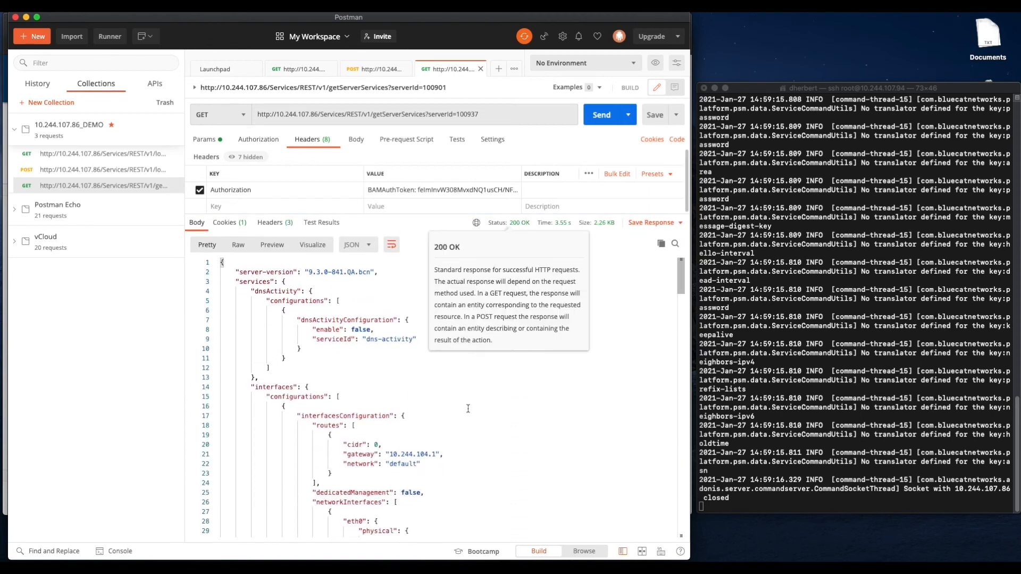
pyautogui.click(308, 387)
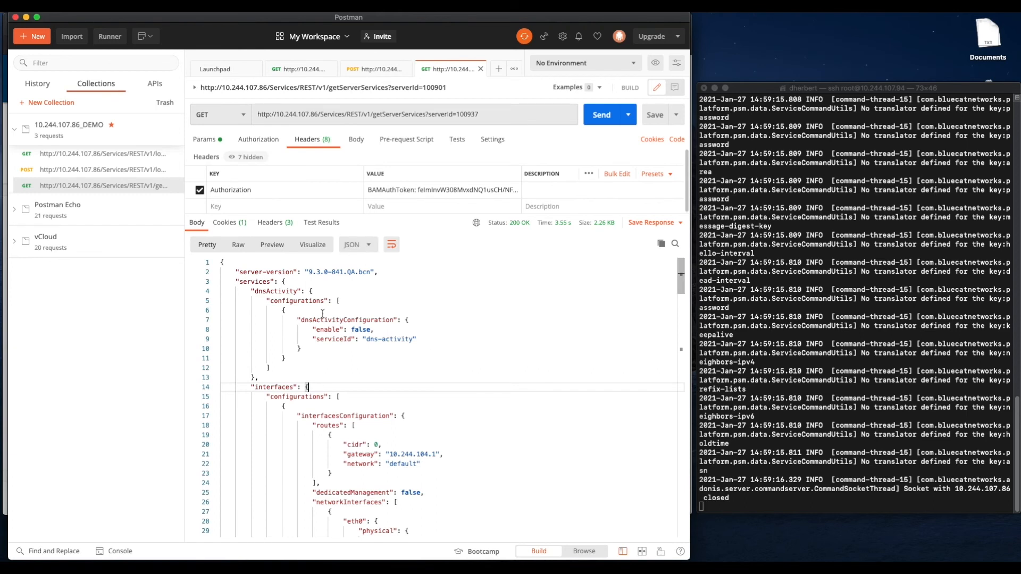
pyautogui.scroll(-10, 386, 321)
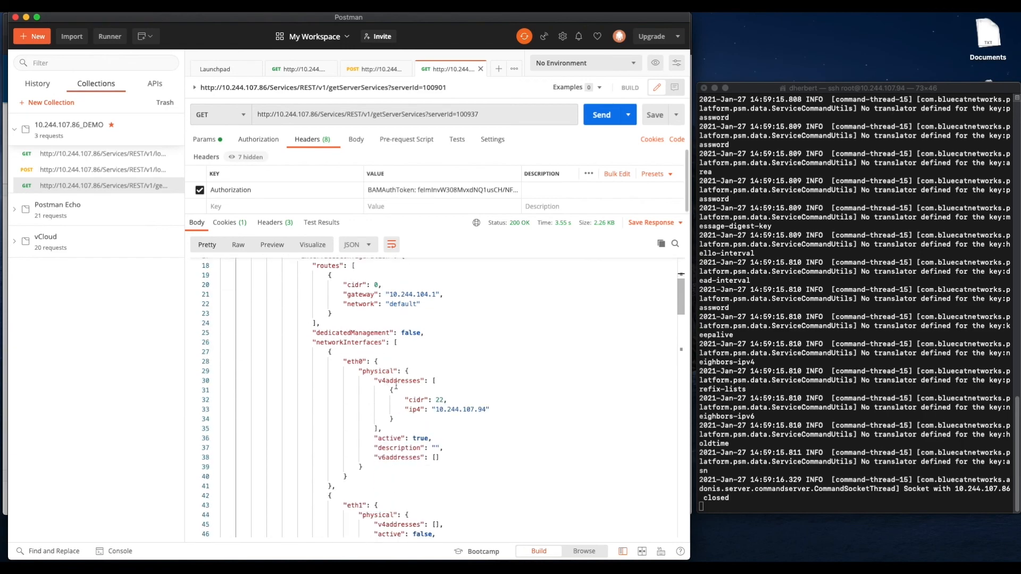
pyautogui.scroll(-3, 409, 387)
pyautogui.scroll(-20, 409, 387)
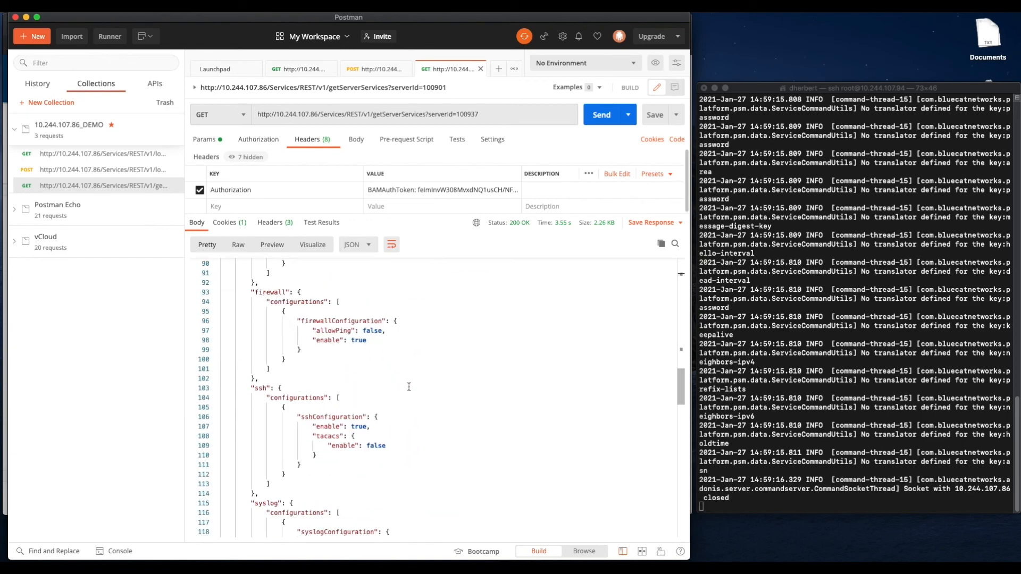
pyautogui.scroll(-15, 409, 386)
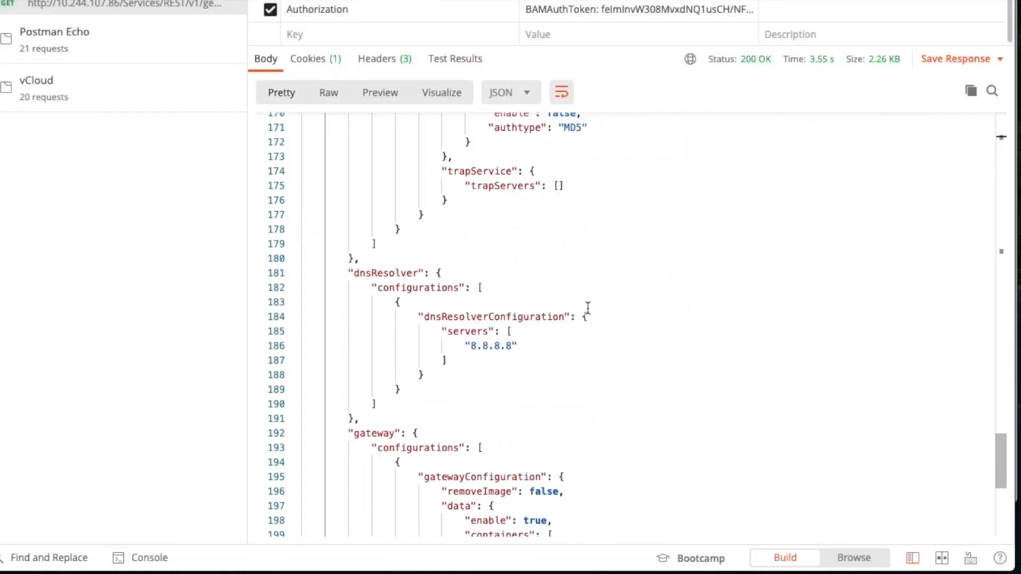
pyautogui.scroll(-6, 588, 308)
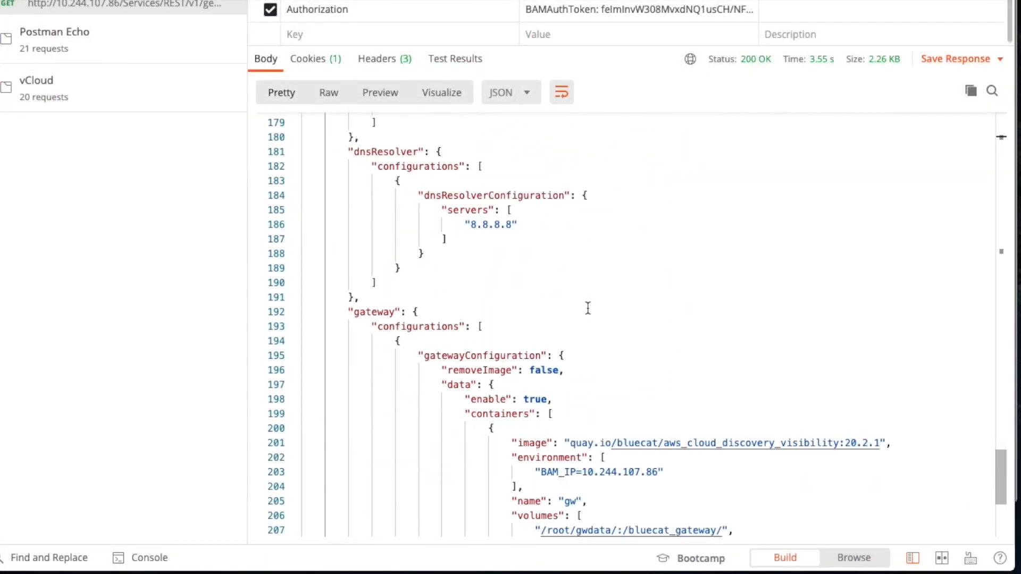
# Step: Examine the gateway configuration block in the response, checking its enable value and its container settings
pyautogui.moveTo(355, 193); pyautogui.dragTo(766, 534)
pyautogui.scroll(2, 824, 401)
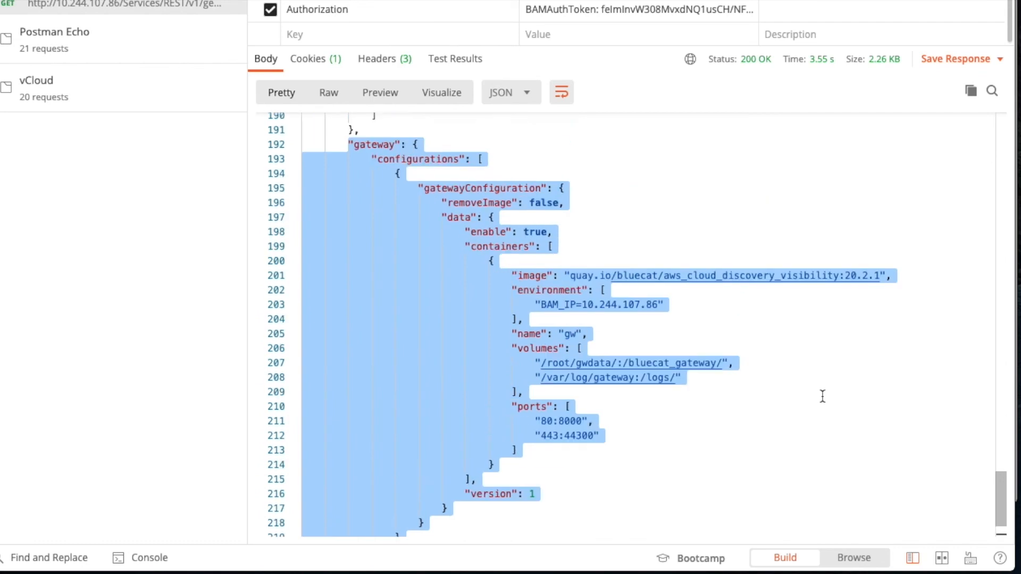
pyautogui.click(823, 393)
pyautogui.moveTo(472, 231); pyautogui.dragTo(556, 233)
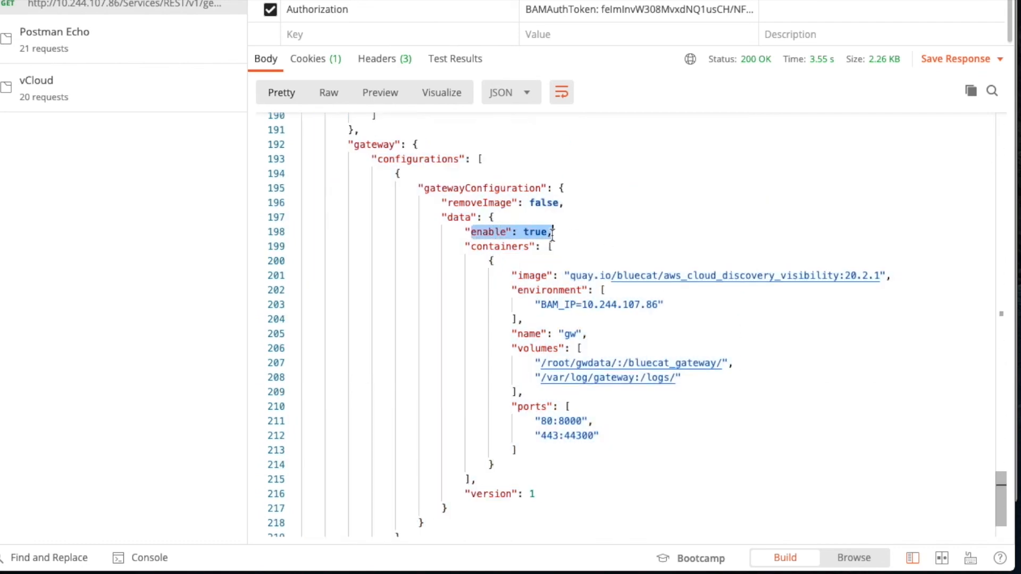
pyautogui.click(606, 238)
pyautogui.scroll(-2, 627, 252)
pyautogui.scroll(4, 628, 252)
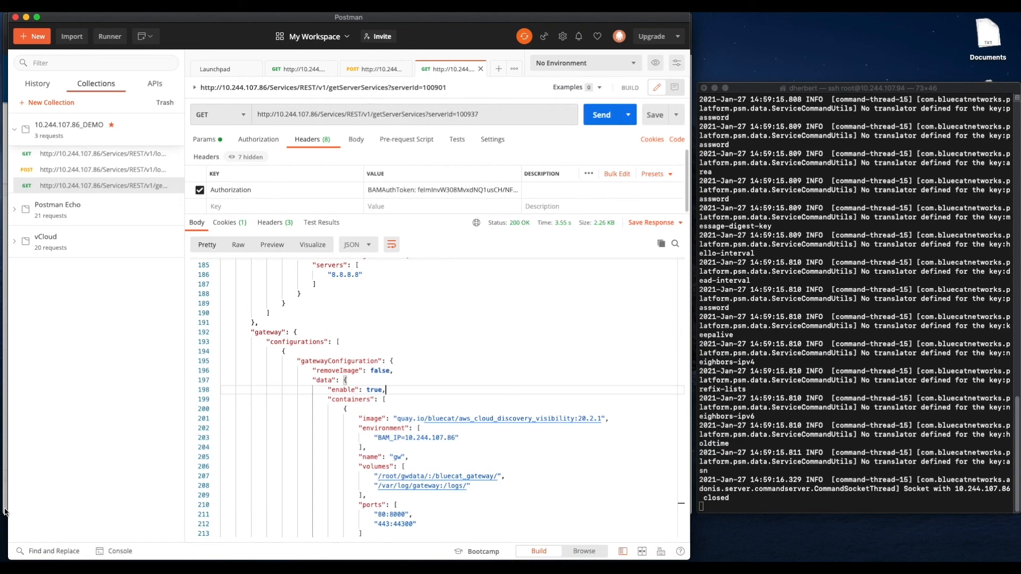
# Step: Switch to BlueCat Address Manager in the browser and open the Service Configuration page of the bdds-gw server
pyautogui.press('super+Tab')
pyautogui.click(400, 315)
pyautogui.click(223, 96)
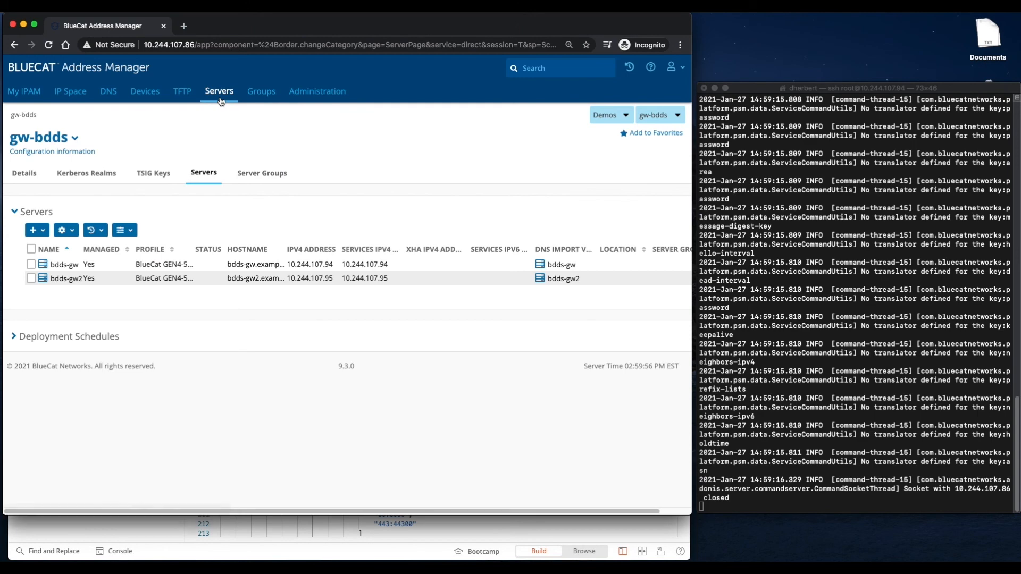
pyautogui.click(72, 266)
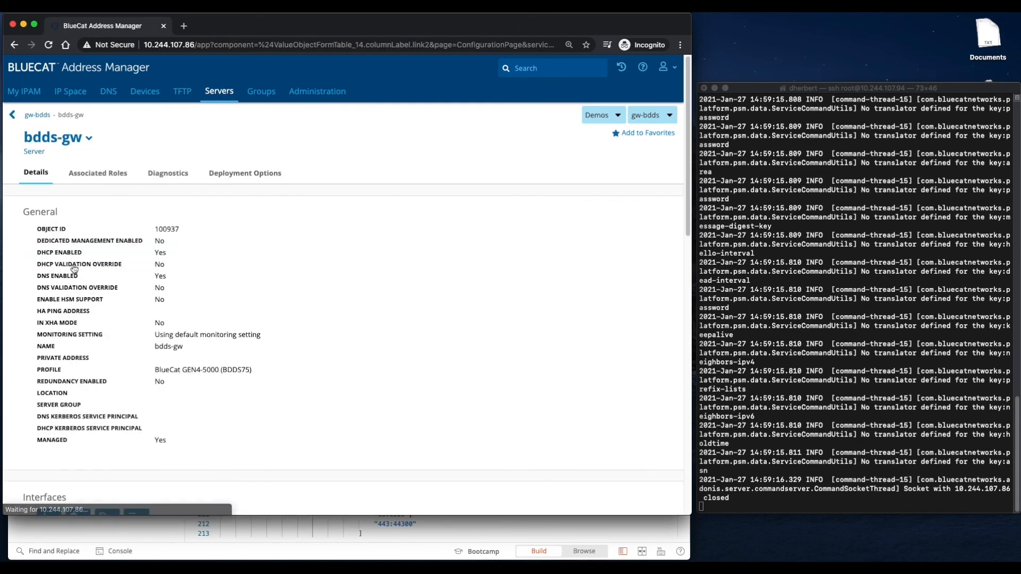
pyautogui.click(89, 138)
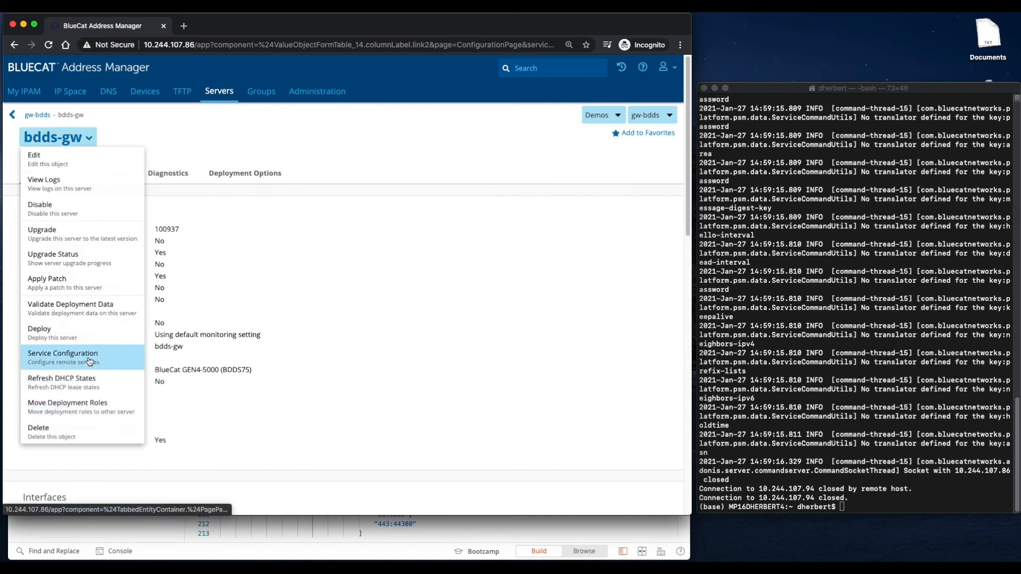
pyautogui.click(115, 361)
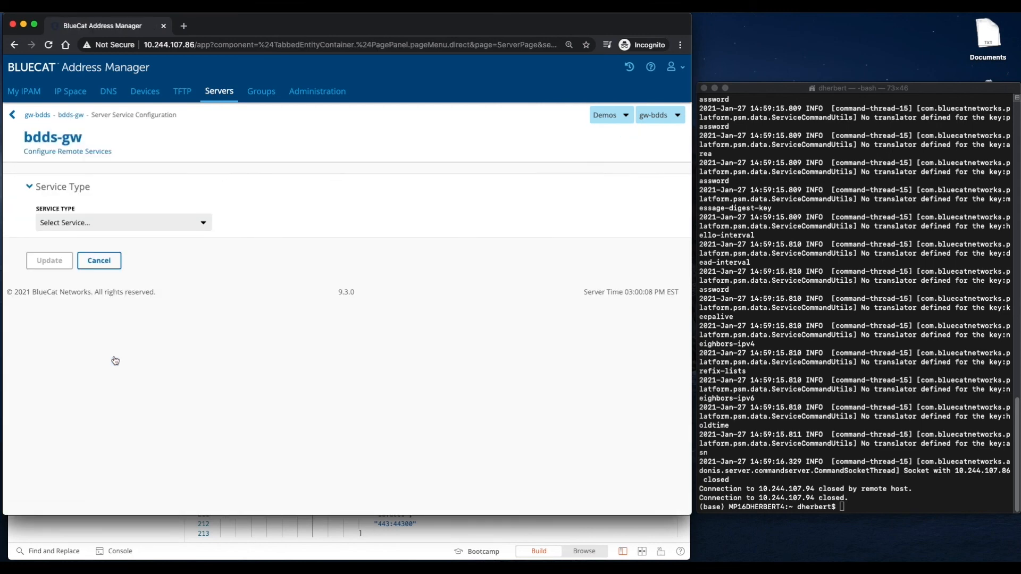
# Step: Select BlueCat Gateway as the service type and check the loaded service settings and the Gateway Status section
pyautogui.click(206, 221)
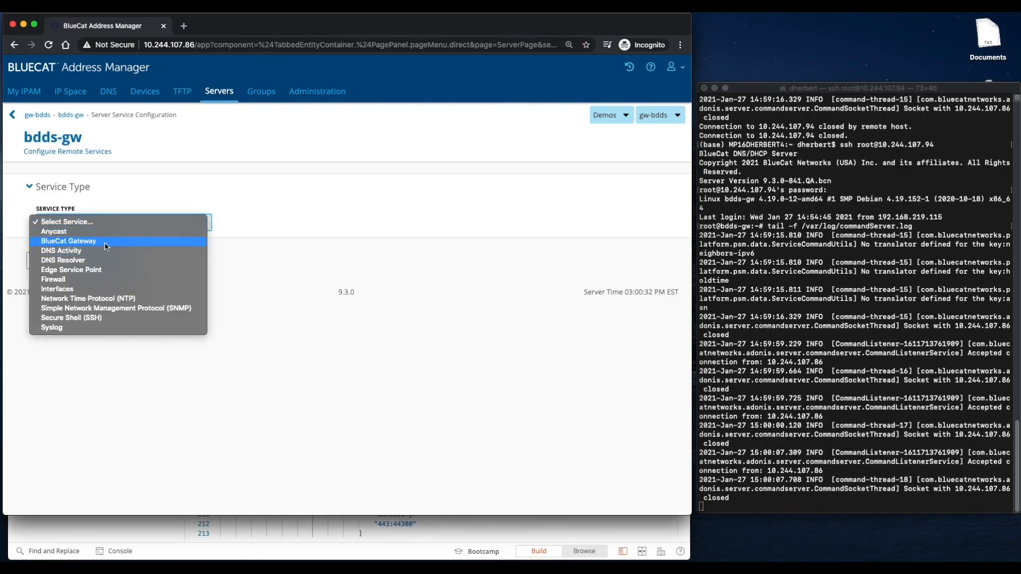
pyautogui.click(105, 242)
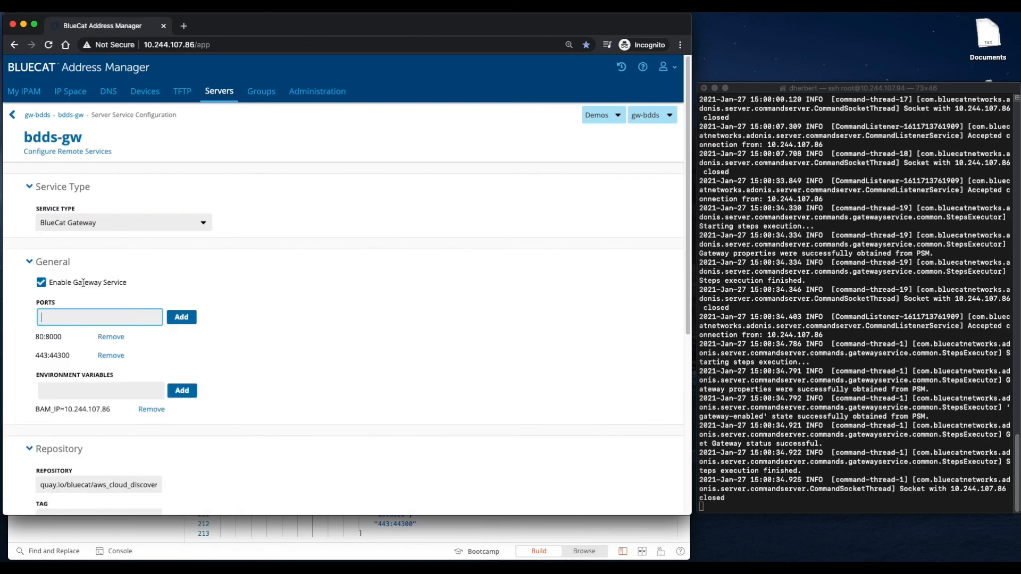
pyautogui.scroll(-5, 369, 342)
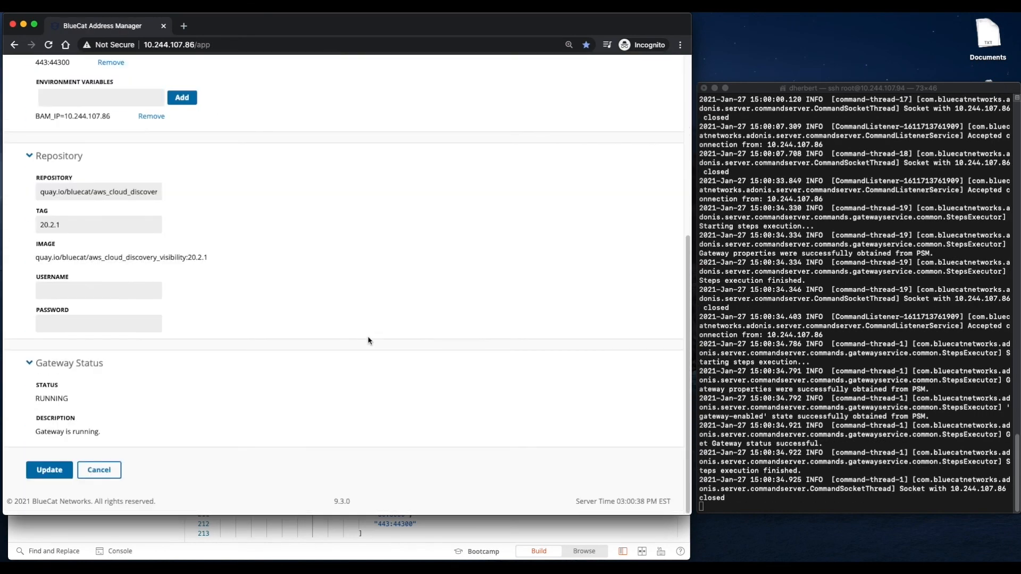
pyautogui.moveTo(30, 399); pyautogui.dragTo(72, 400)
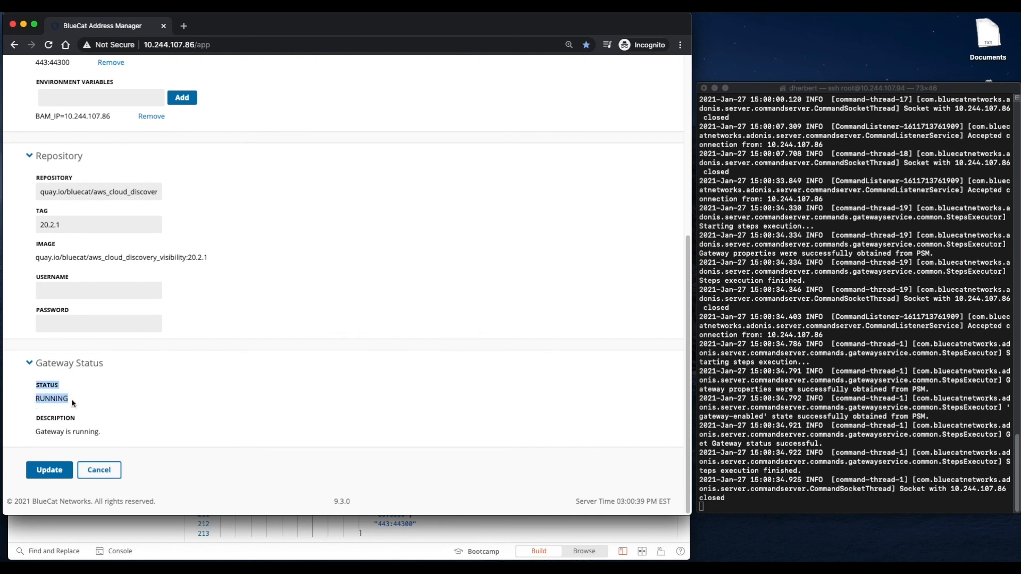
pyautogui.click(156, 443)
# Step: Log in to the BlueCat Gateway web interface at 10.244.107.94 with the account username and password
pyautogui.click(184, 26)
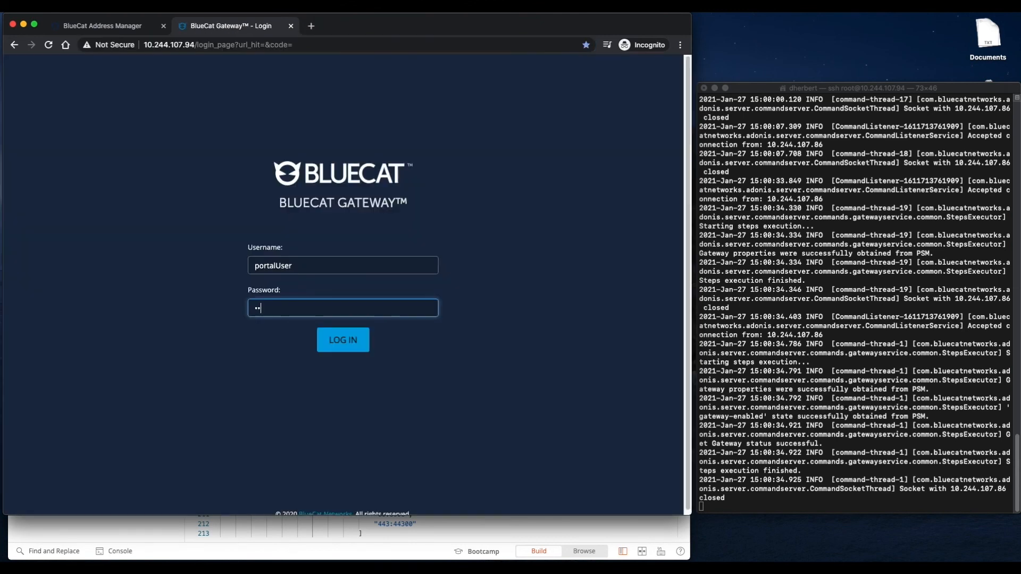
pyautogui.press('Return')
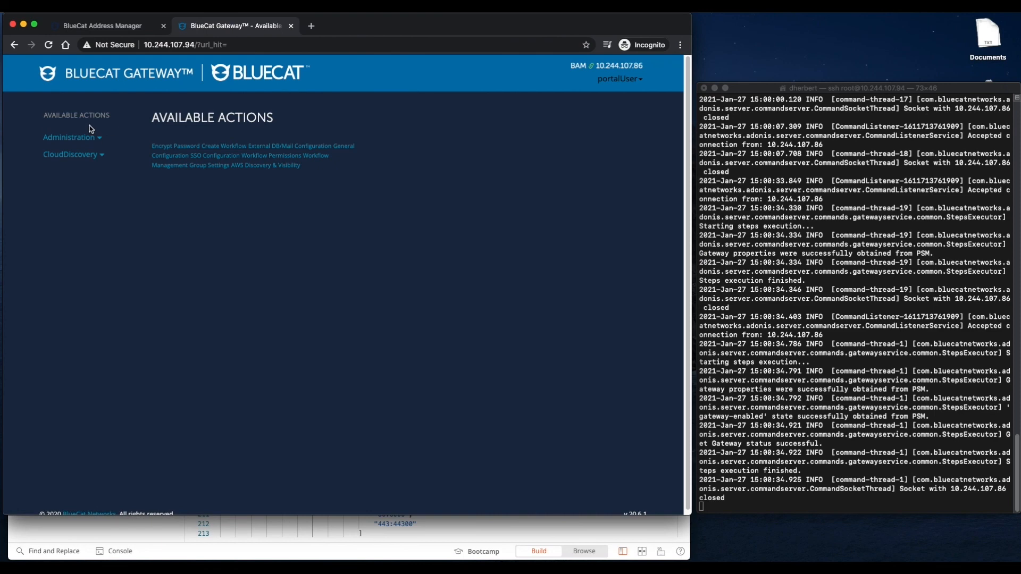
# Step: Open the AWS Discovery & Visibility workflow under CloudDiscovery and look through its Setup page
pyautogui.click(97, 156)
pyautogui.click(81, 178)
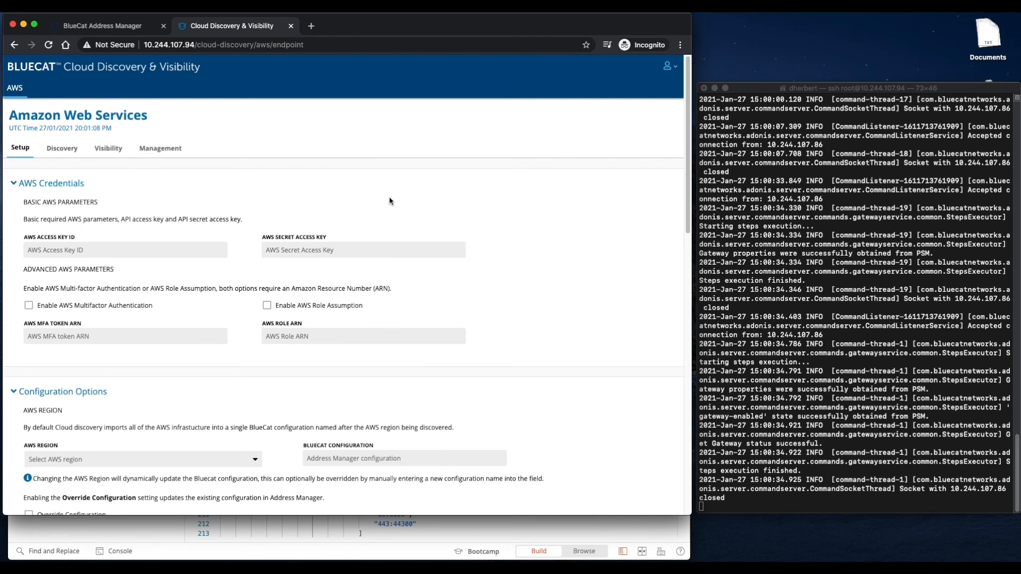
pyautogui.scroll(-15, 502, 254)
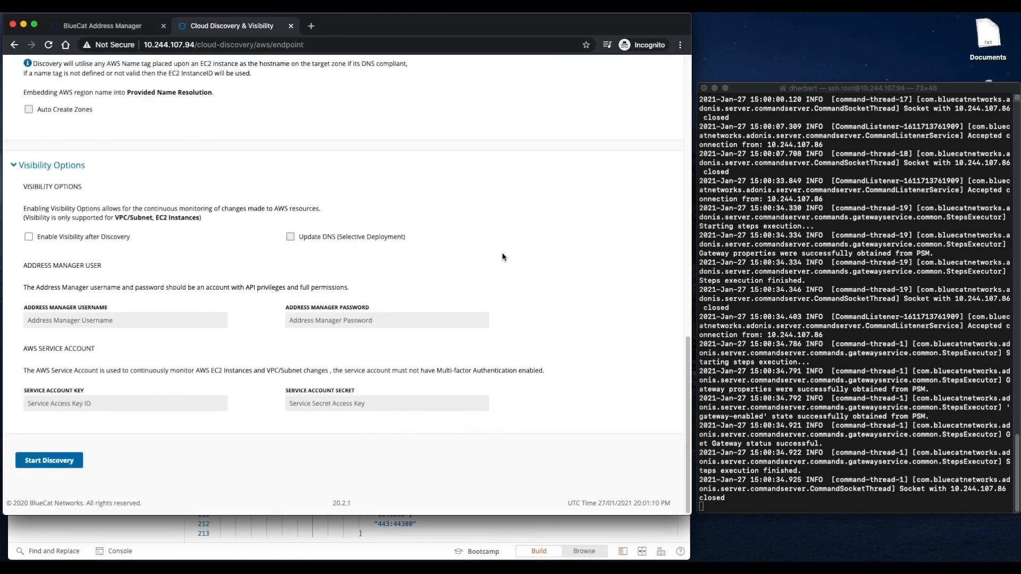
pyautogui.scroll(15, 502, 256)
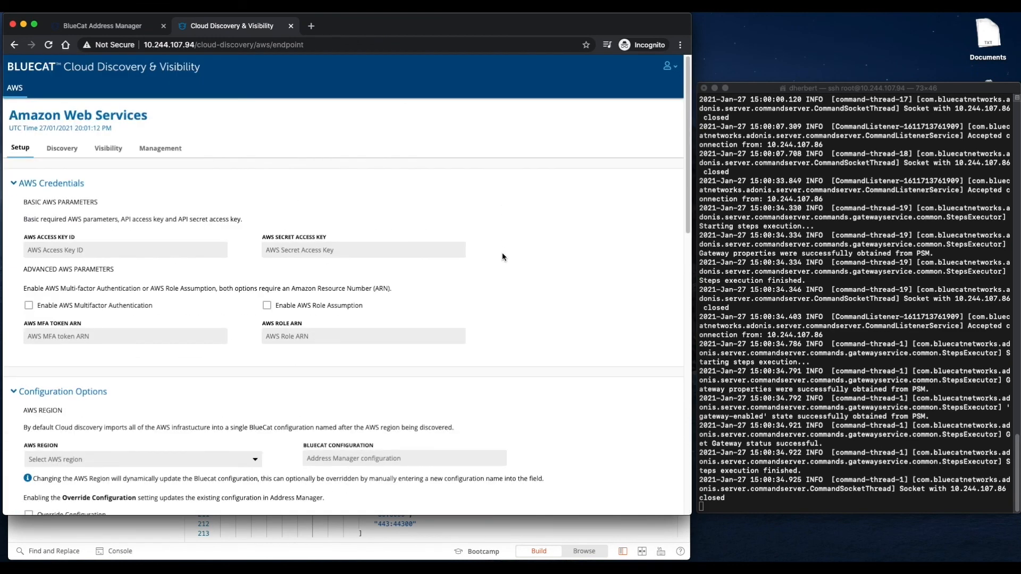